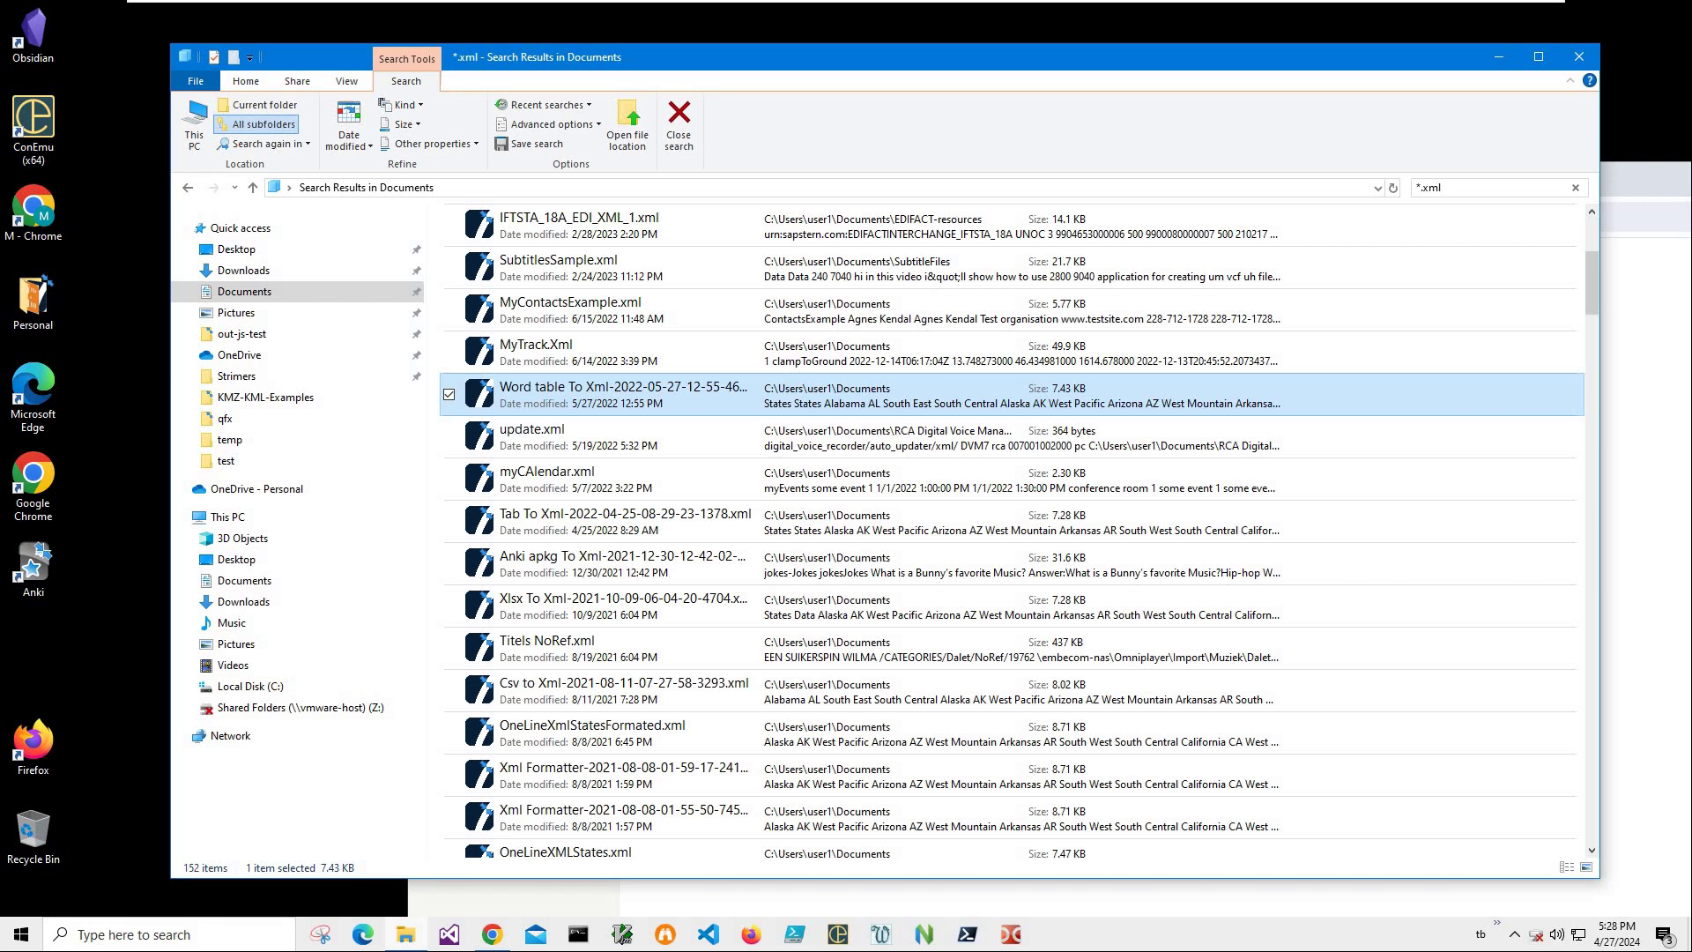
Arrange the Explorer and Chrome windows, then bring up the context menu for the Word table To Xml file.
{"action": "left_click_drag", "start_coordinate": [727, 59], "coordinate": [1329, 164]}
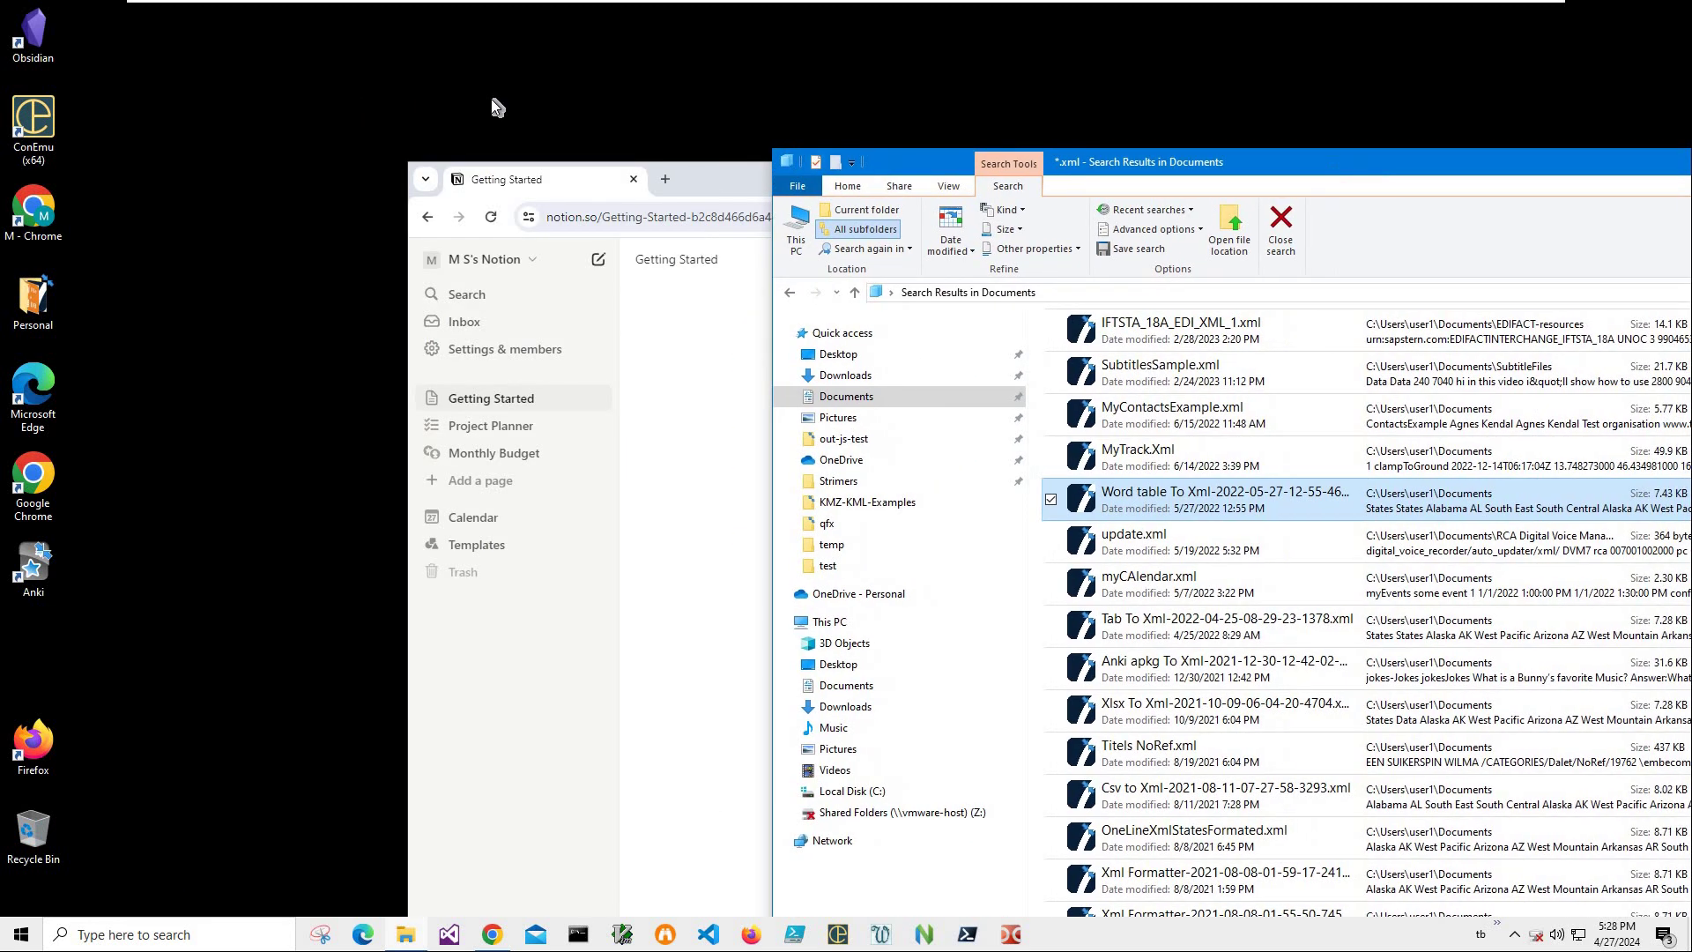
{"action": "left_click_drag", "start_coordinate": [736, 183], "coordinate": [224, 256]}
{"action": "left_click_drag", "start_coordinate": [926, 161], "coordinate": [545, 95]}
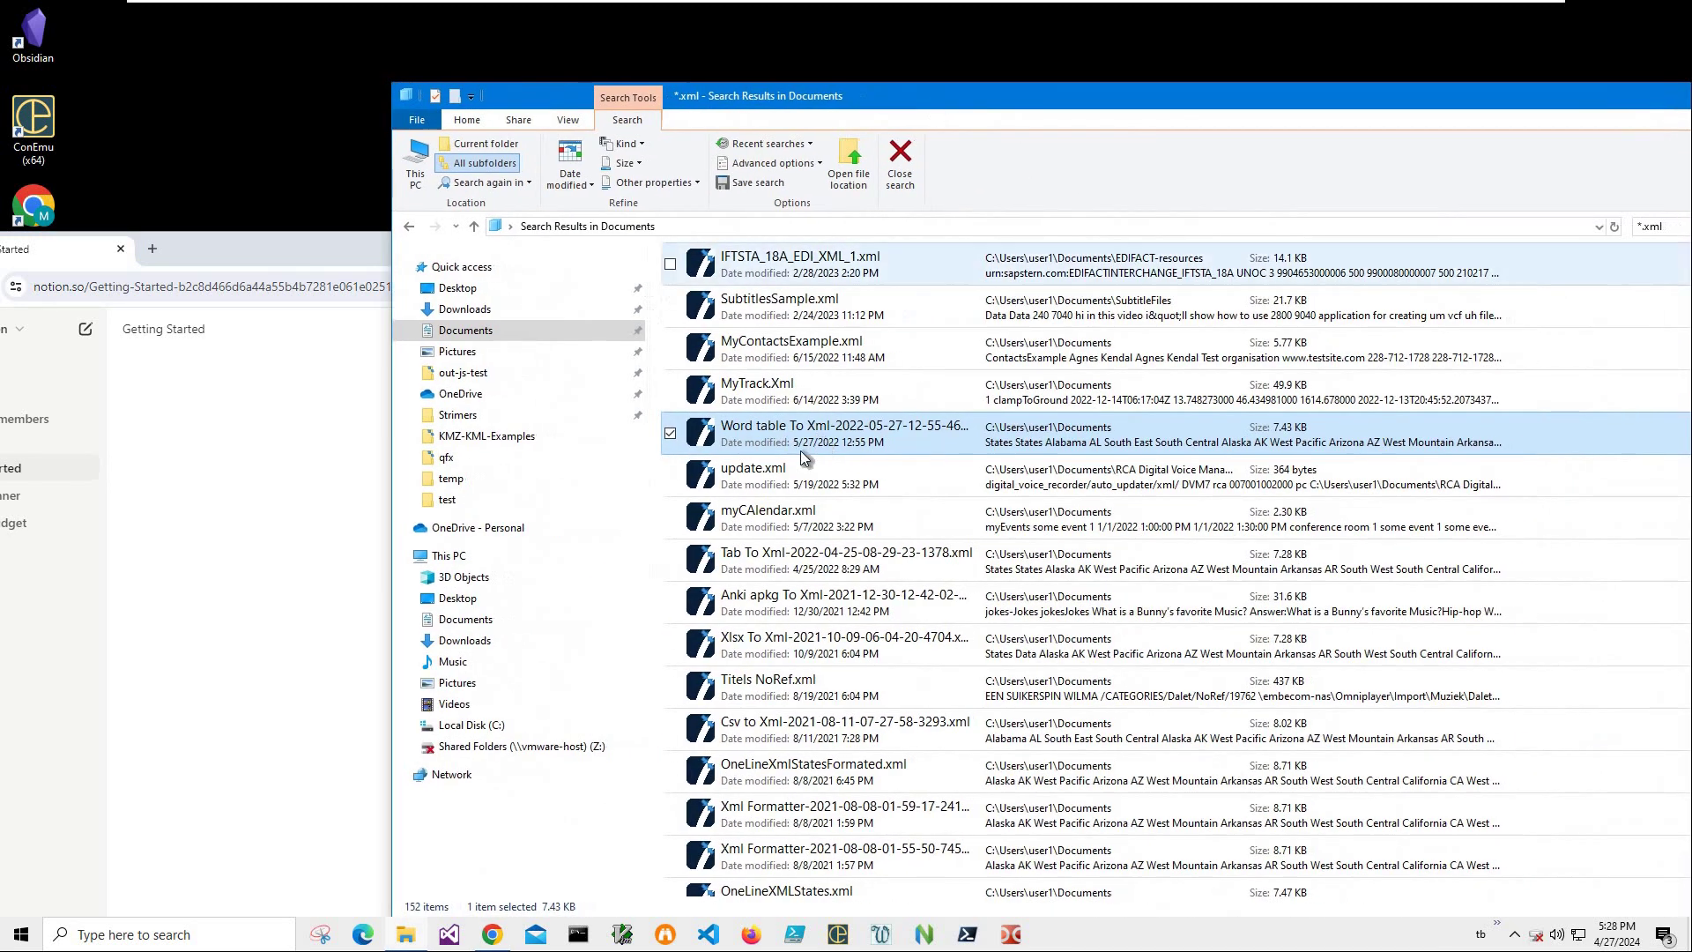
{"action": "key", "text": "shift+F10"}
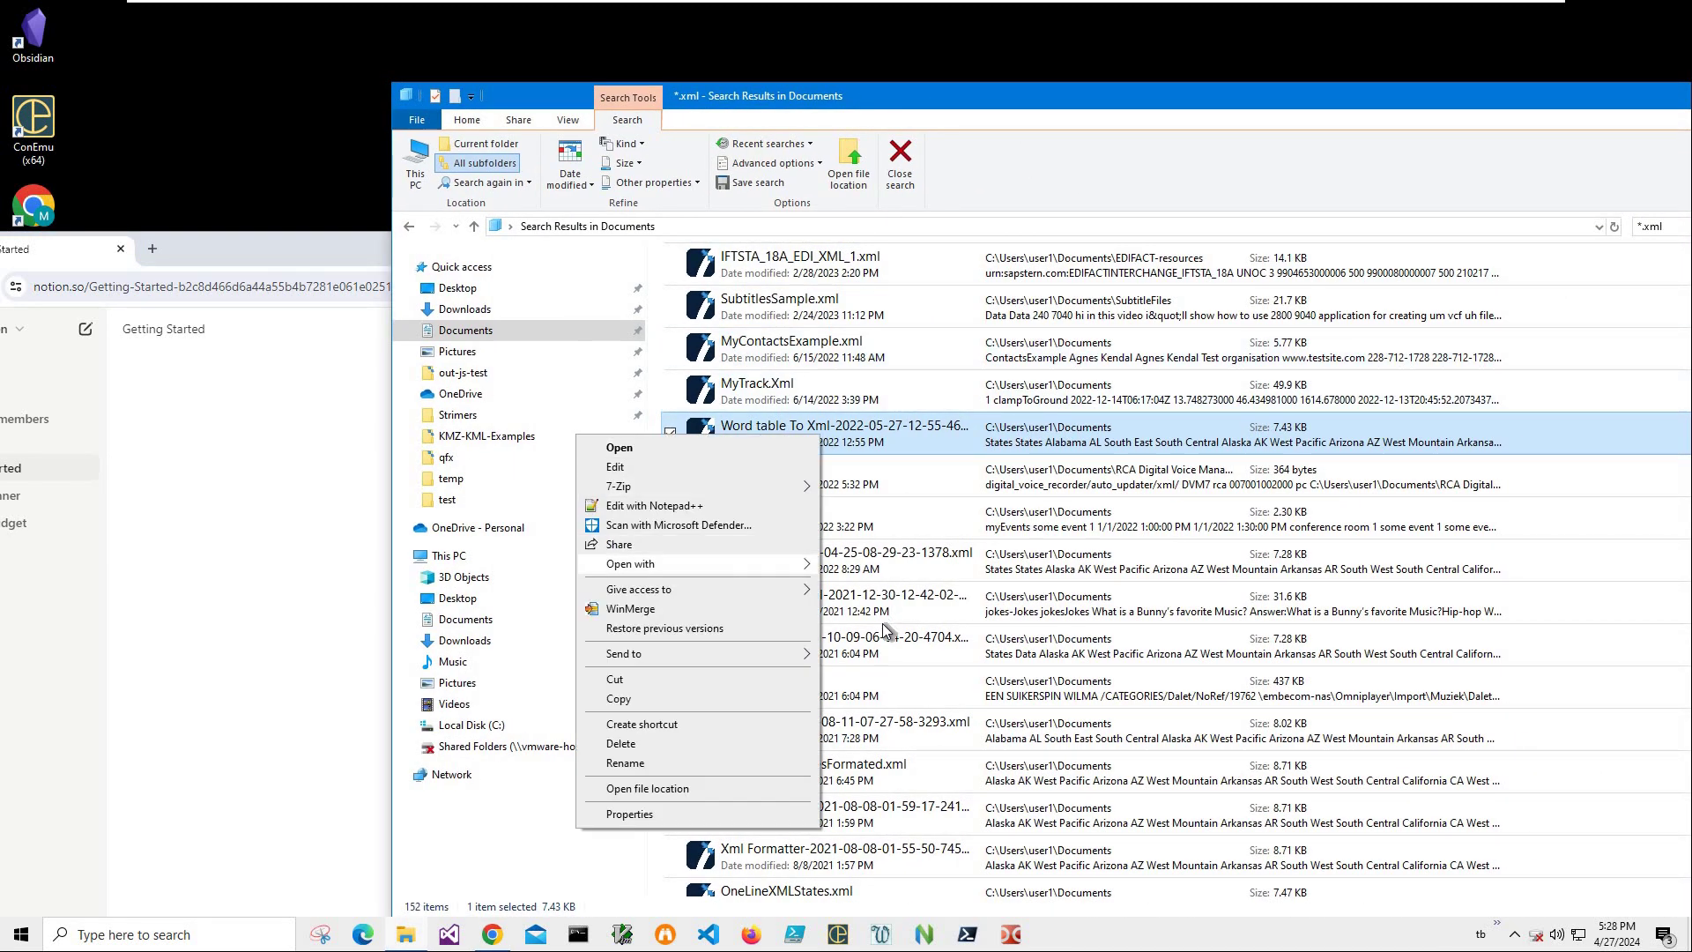
{"action": "mouse_move", "coordinate": [713, 566]}
{"action": "key", "text": "Return"}
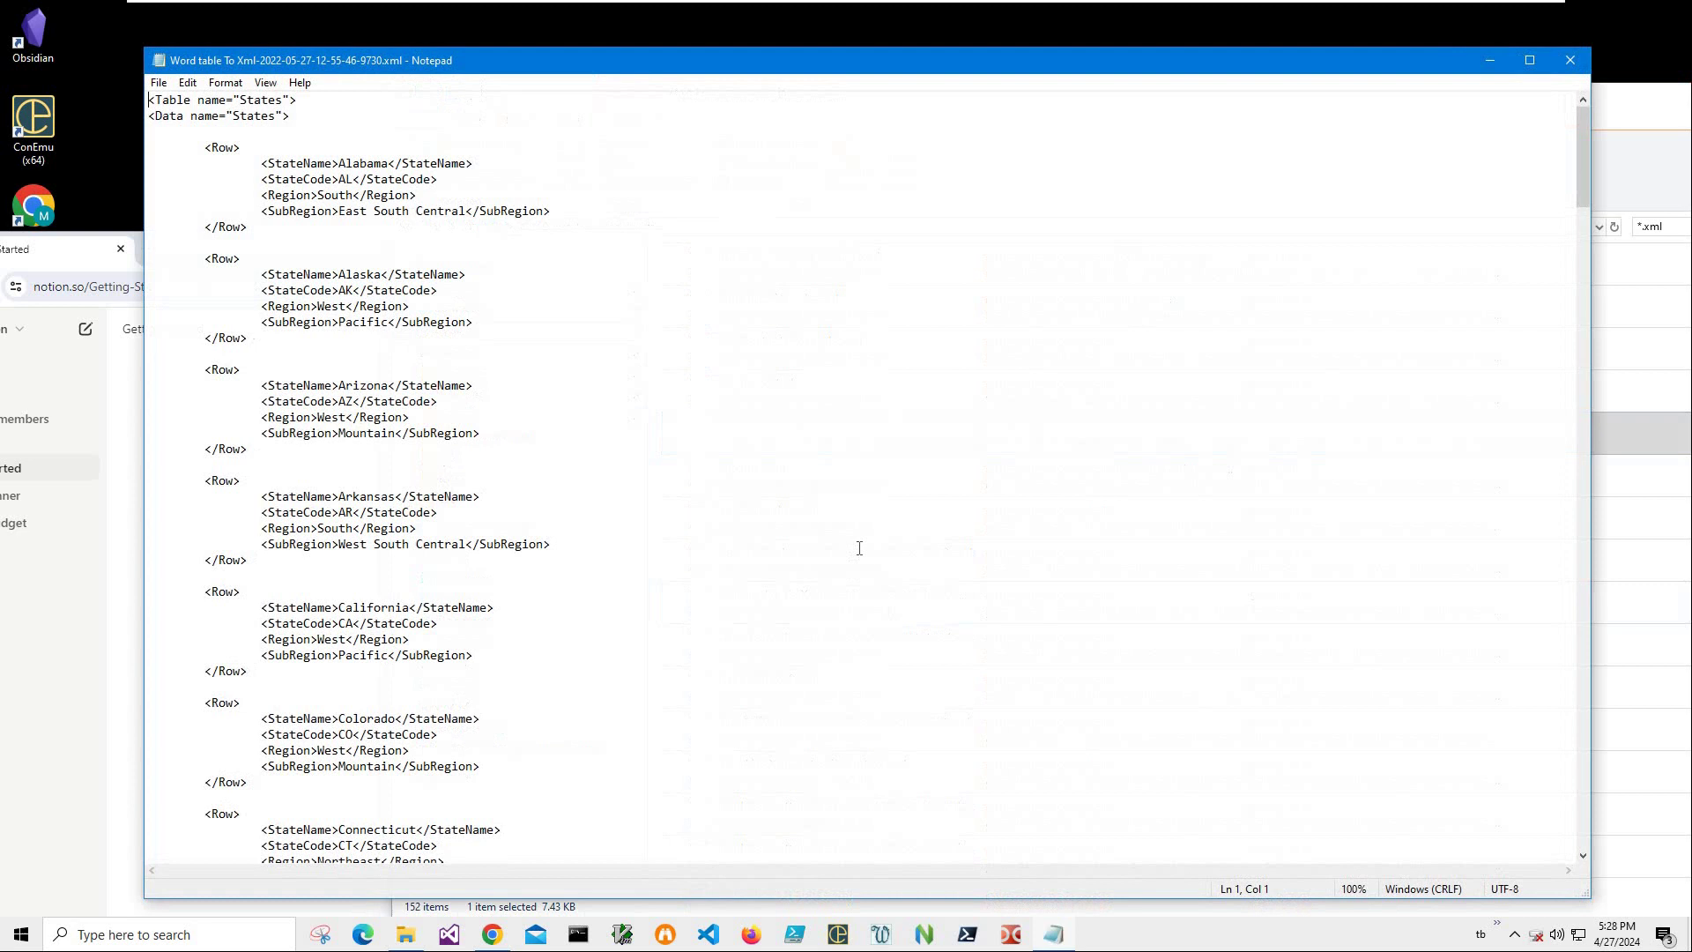
{"action": "scroll", "coordinate": [876, 551], "scroll_direction": "down", "scroll_amount": 20}
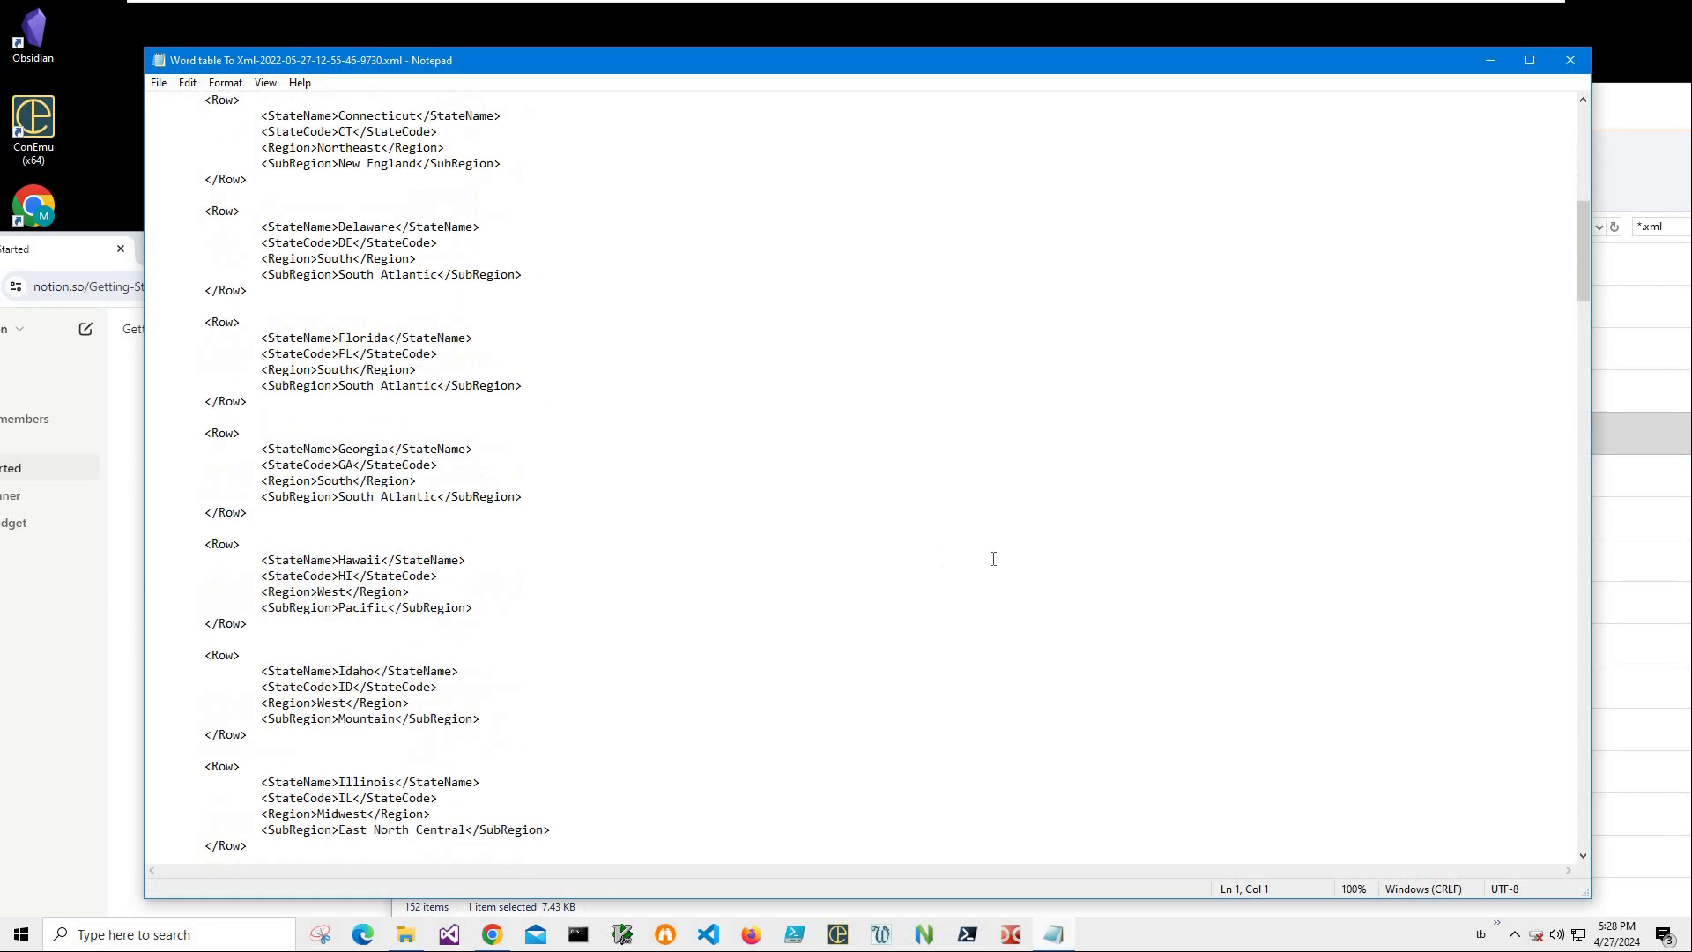
{"action": "scroll", "coordinate": [1556, 357], "scroll_direction": "down", "scroll_amount": 4}
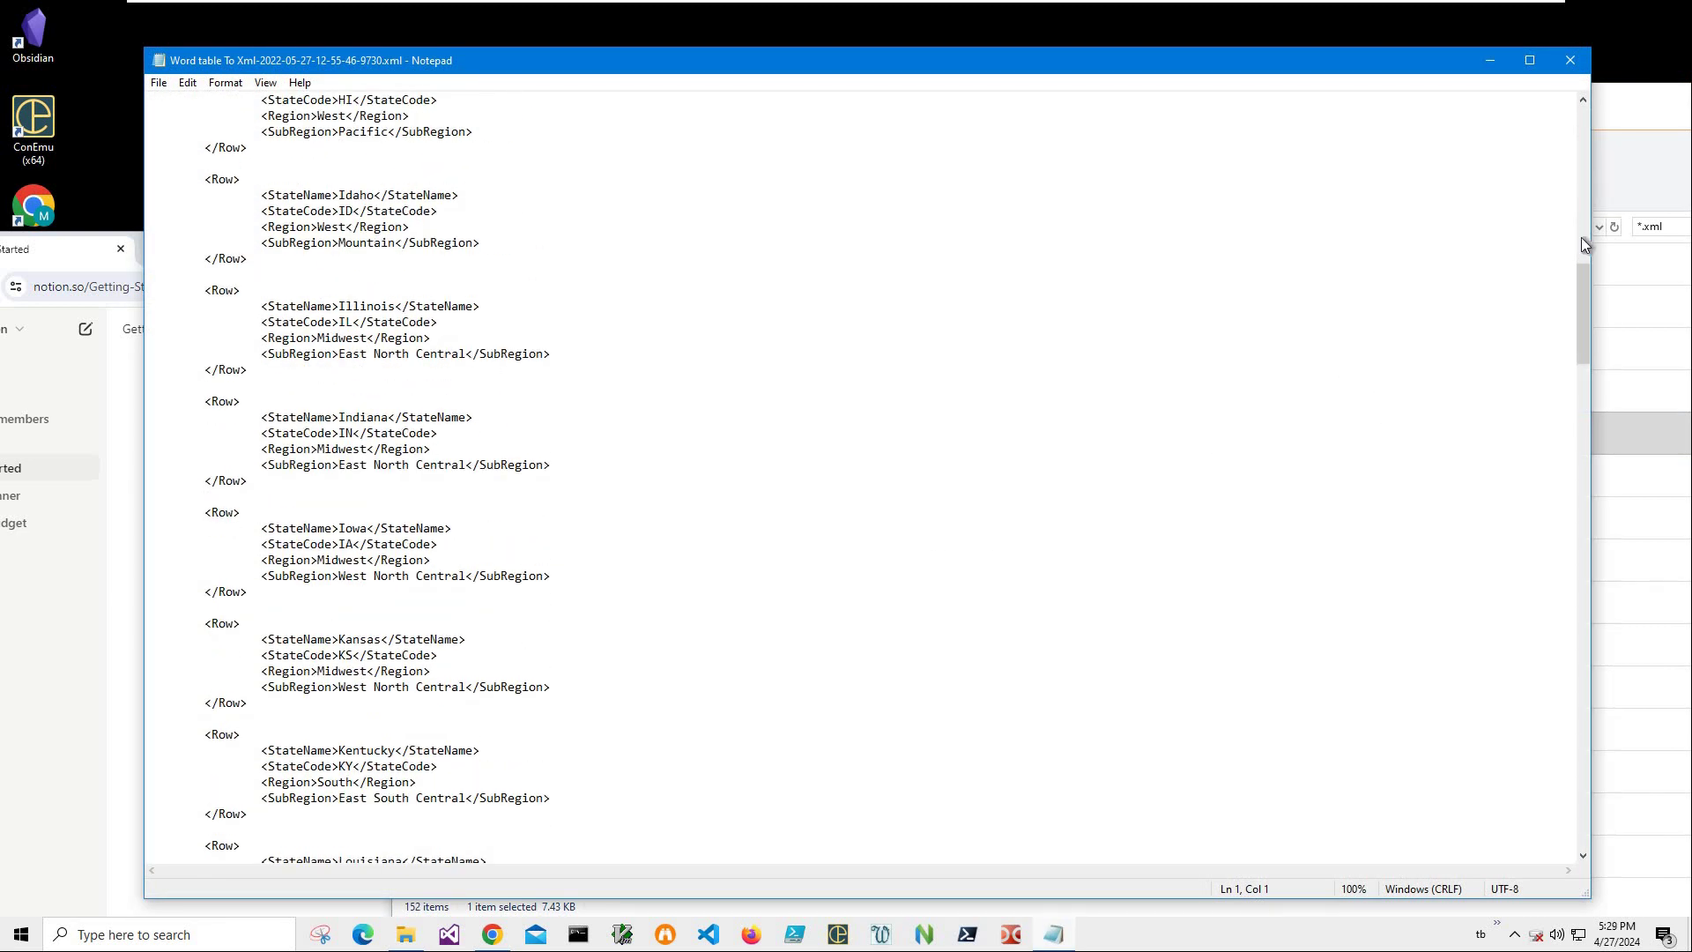
{"action": "scroll", "coordinate": [1575, 173], "scroll_direction": "up", "scroll_amount": 20}
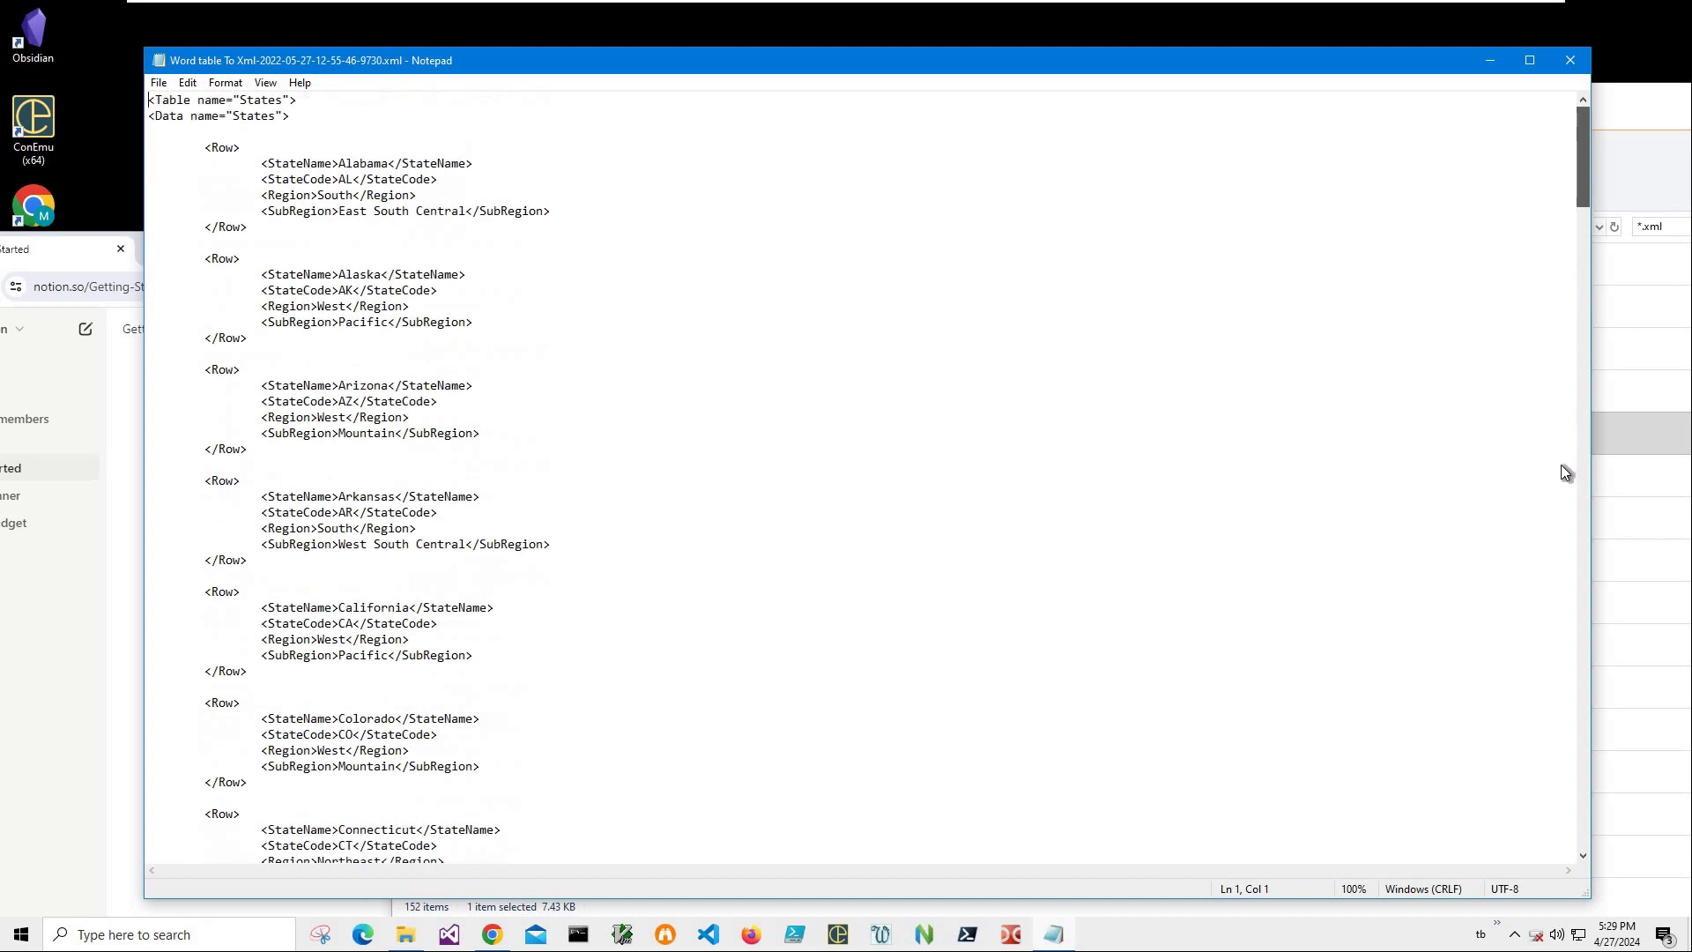
{"action": "scroll", "coordinate": [1562, 689], "scroll_direction": "down", "scroll_amount": 20}
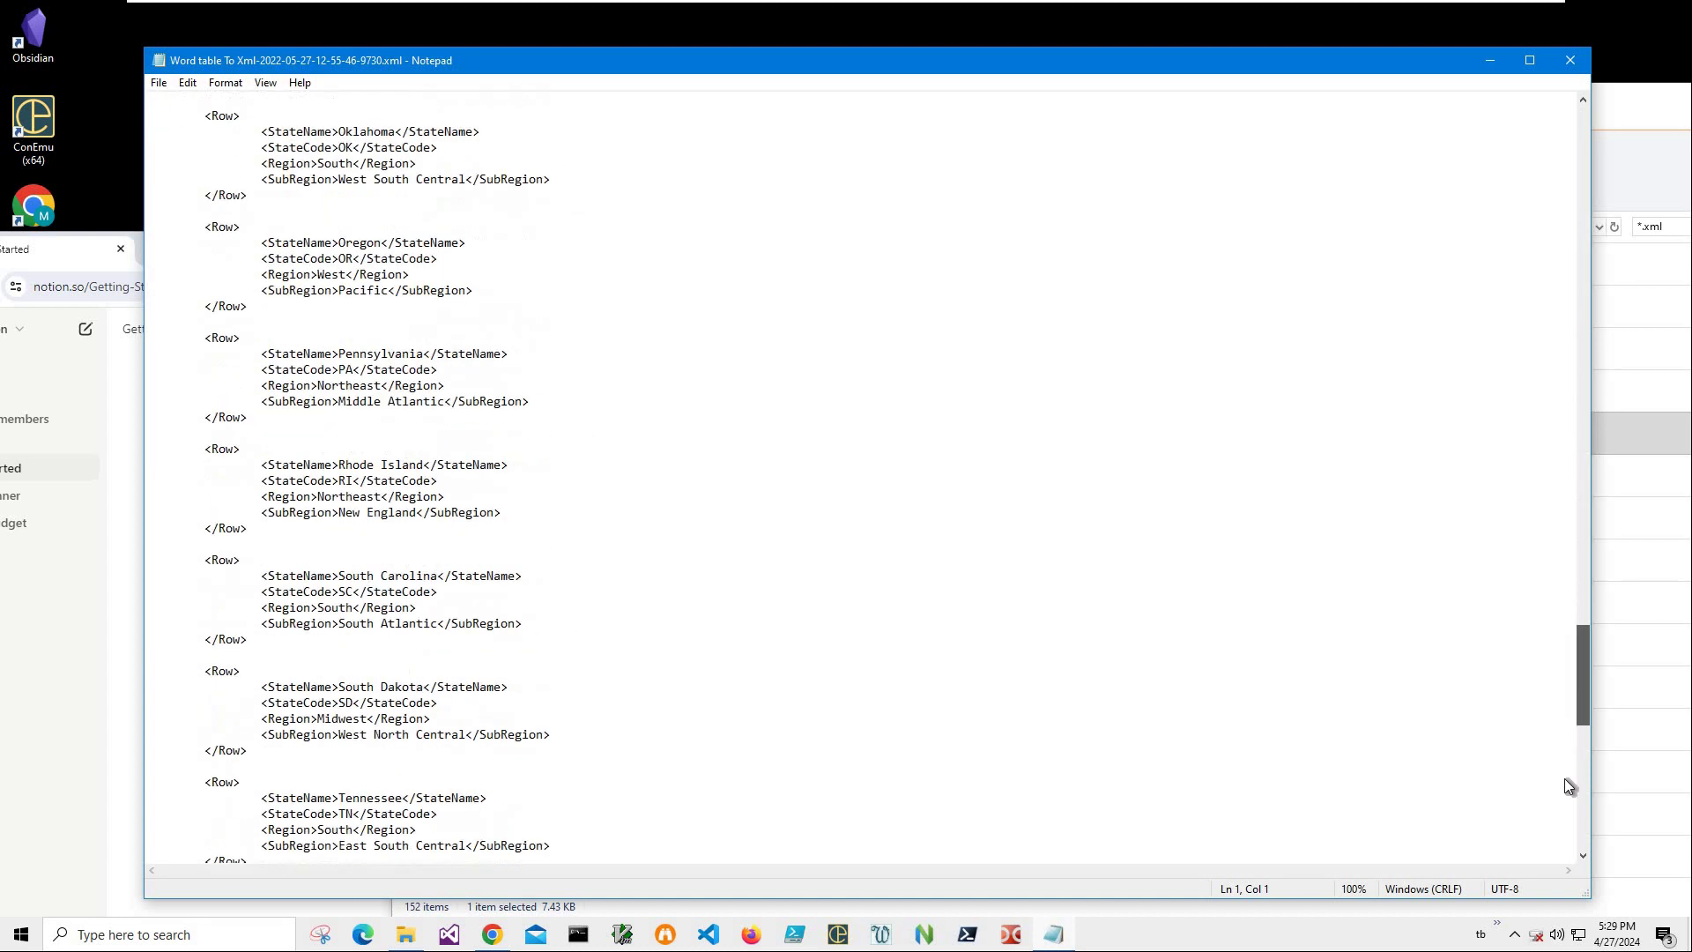
{"action": "scroll", "coordinate": [1565, 816], "scroll_direction": "down", "scroll_amount": 13}
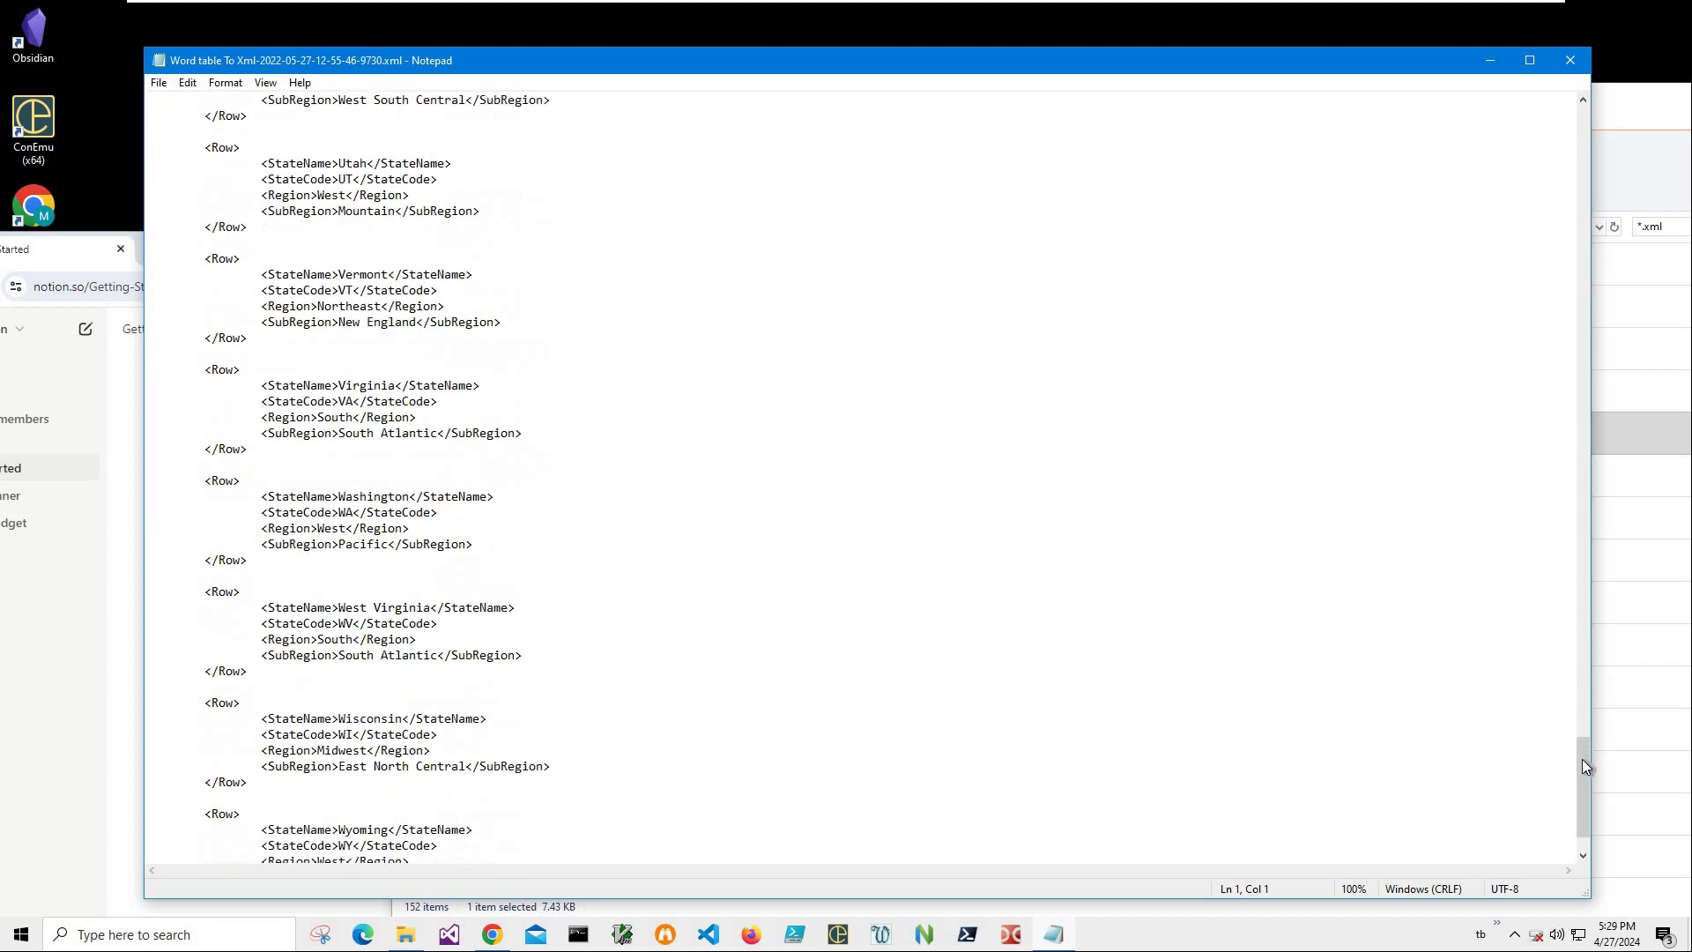
{"action": "scroll", "coordinate": [1551, 300], "scroll_direction": "down", "scroll_amount": 2}
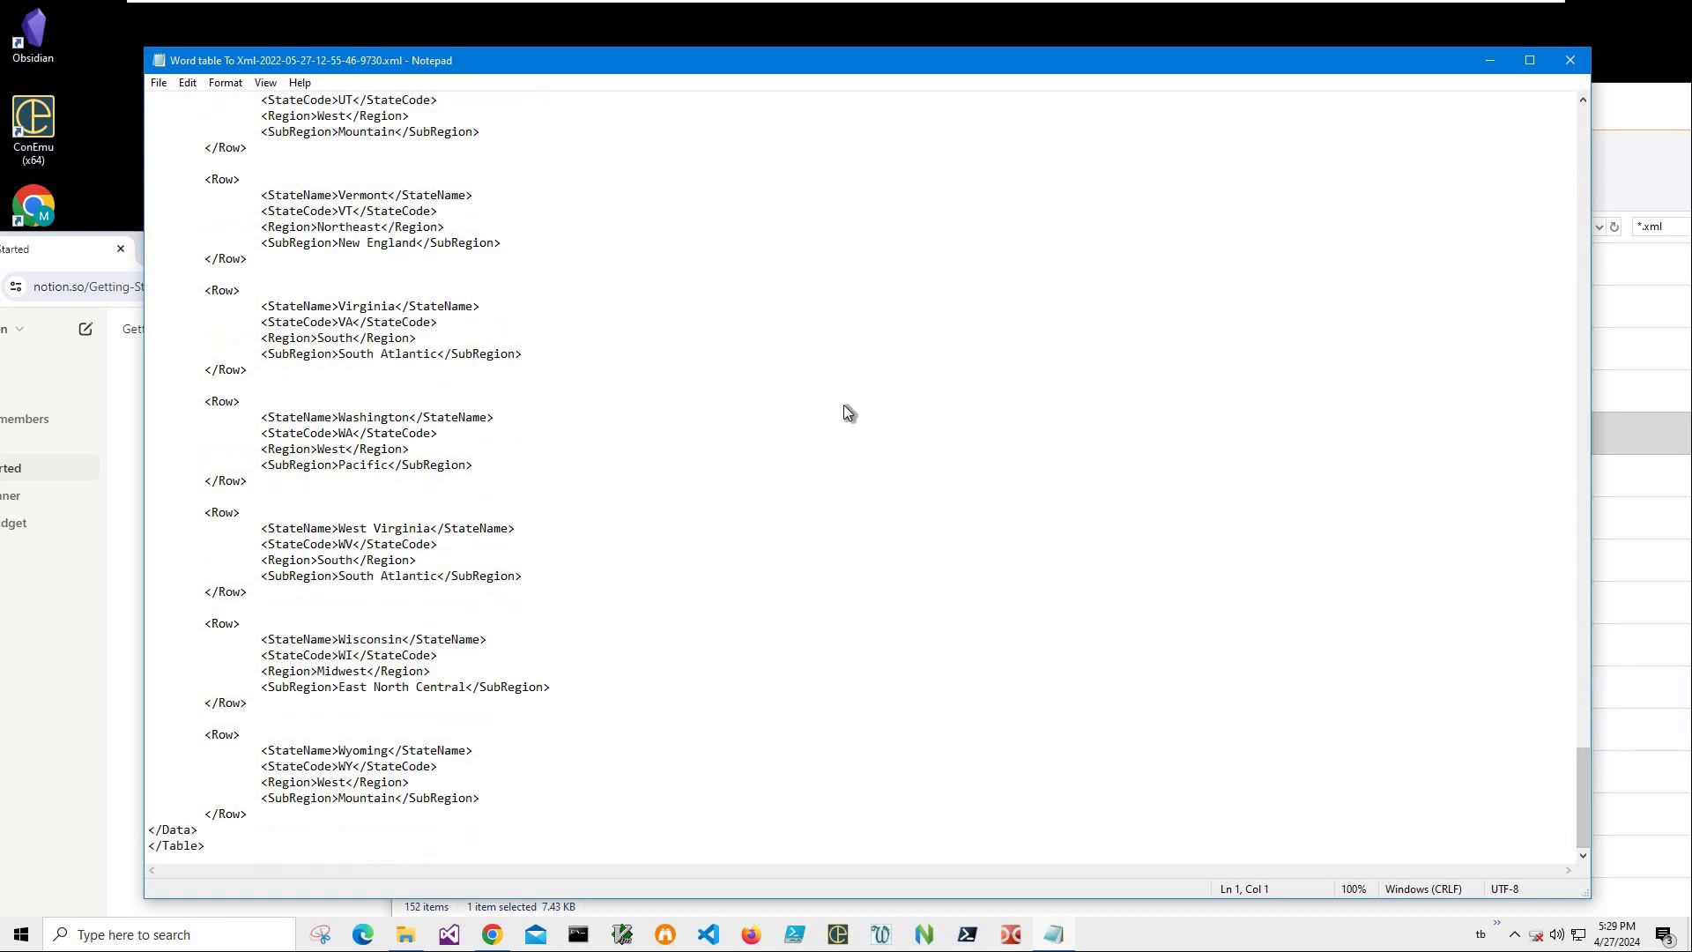
{"action": "key", "text": "alt+F4"}
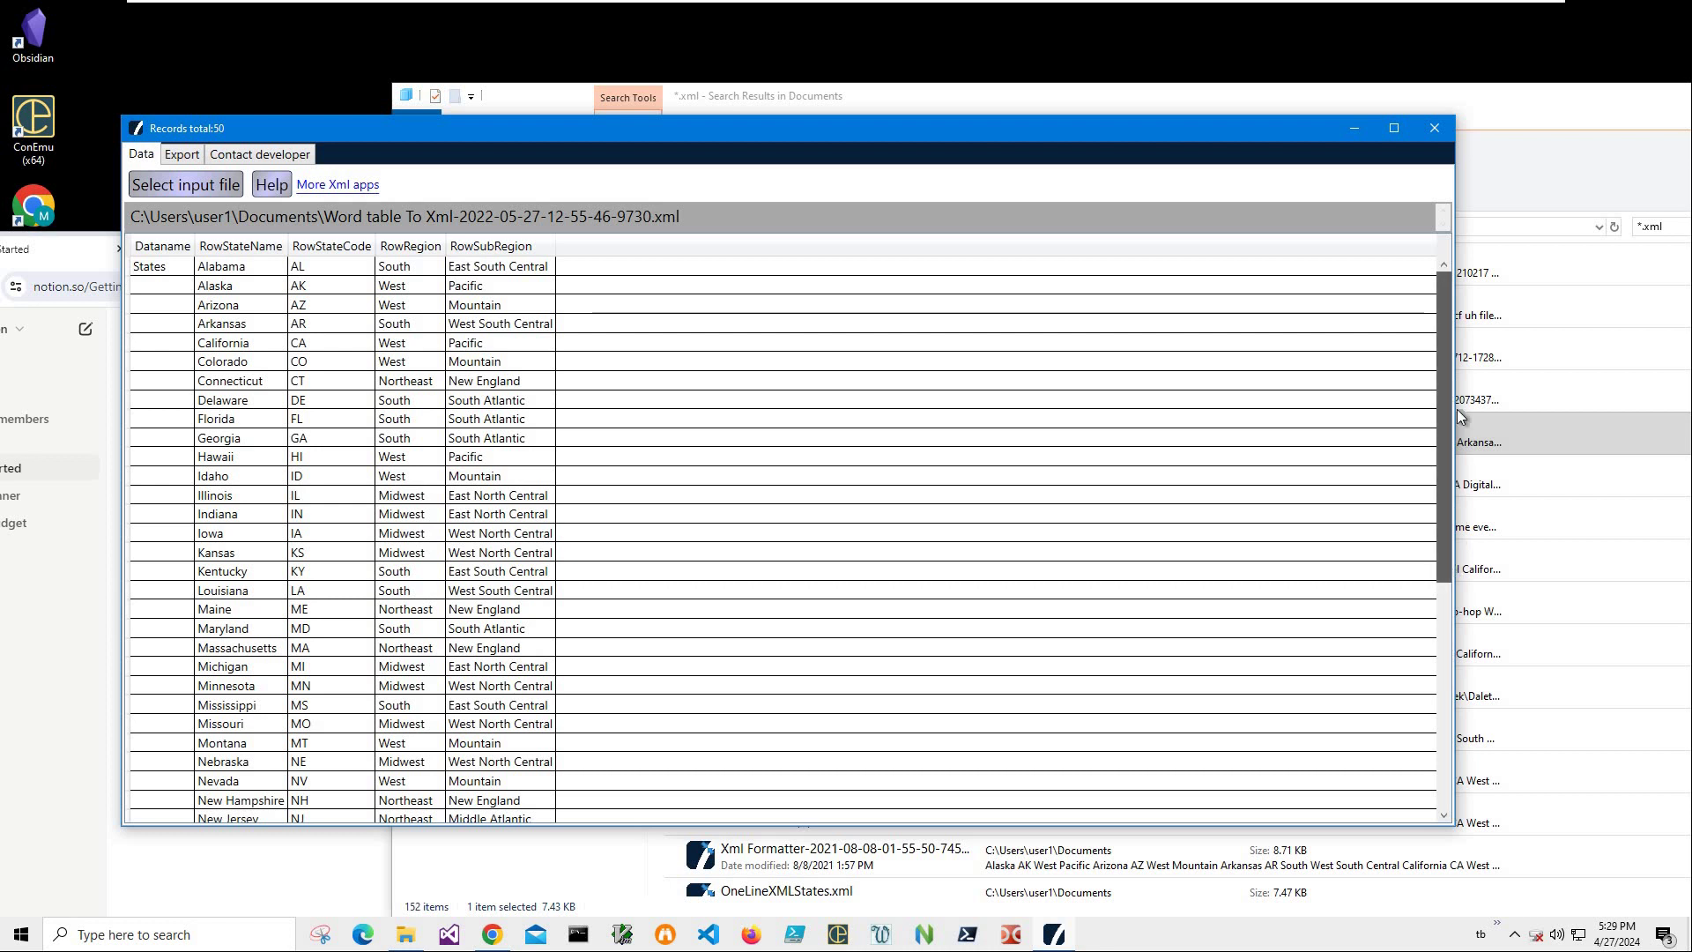
Scroll the Data grid down and back up to check all 50 state rows.
{"action": "scroll", "coordinate": [1442, 668], "scroll_direction": "down", "scroll_amount": 8}
{"action": "scroll", "coordinate": [328, 284], "scroll_direction": "up", "scroll_amount": 8}
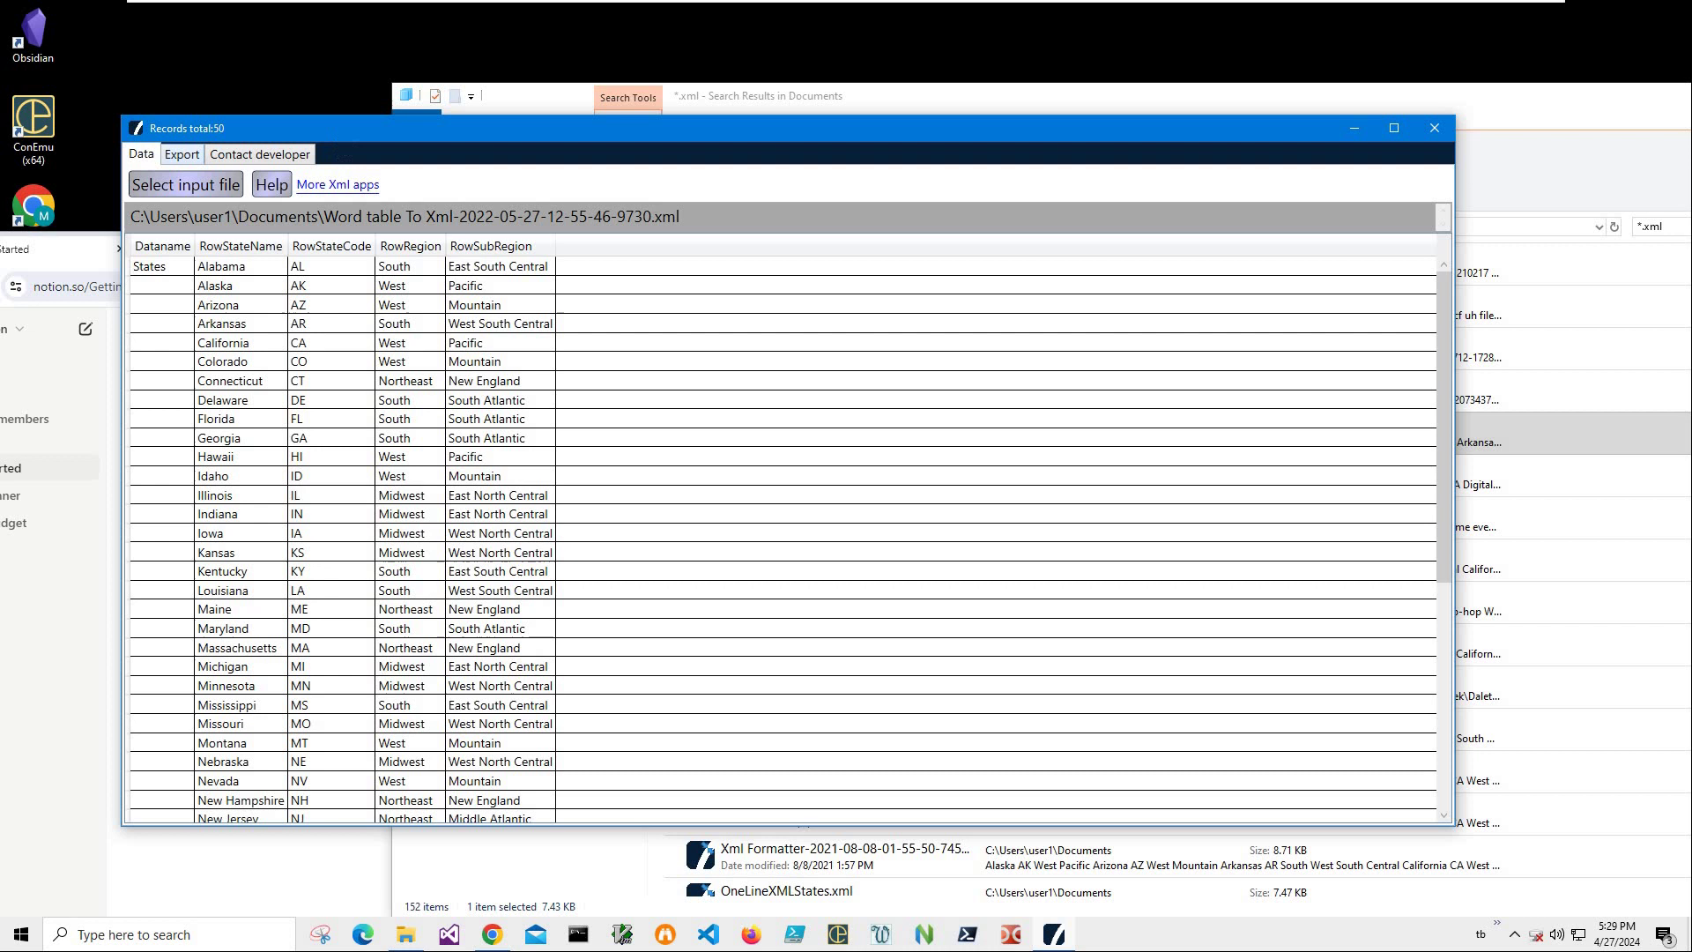
Save the states table as a CSV in Documents under the default Xml Viewer file name.
{"action": "left_click_drag", "start_coordinate": [338, 134], "coordinate": [733, 134]}
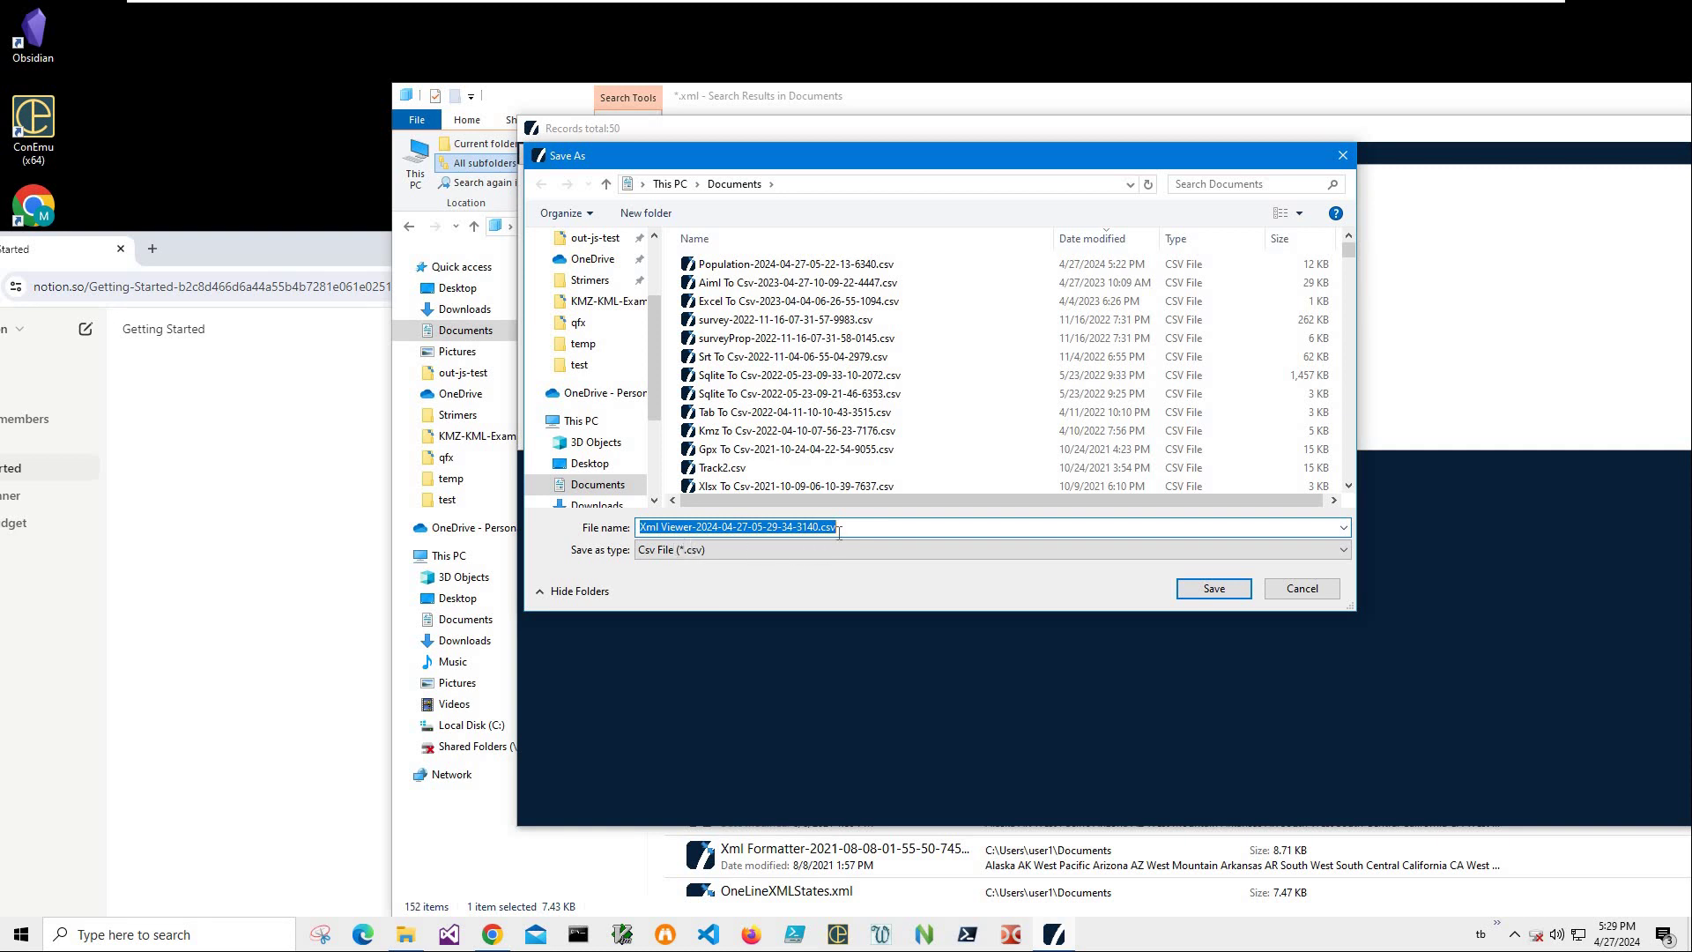
{"action": "left_click", "coordinate": [1204, 596]}
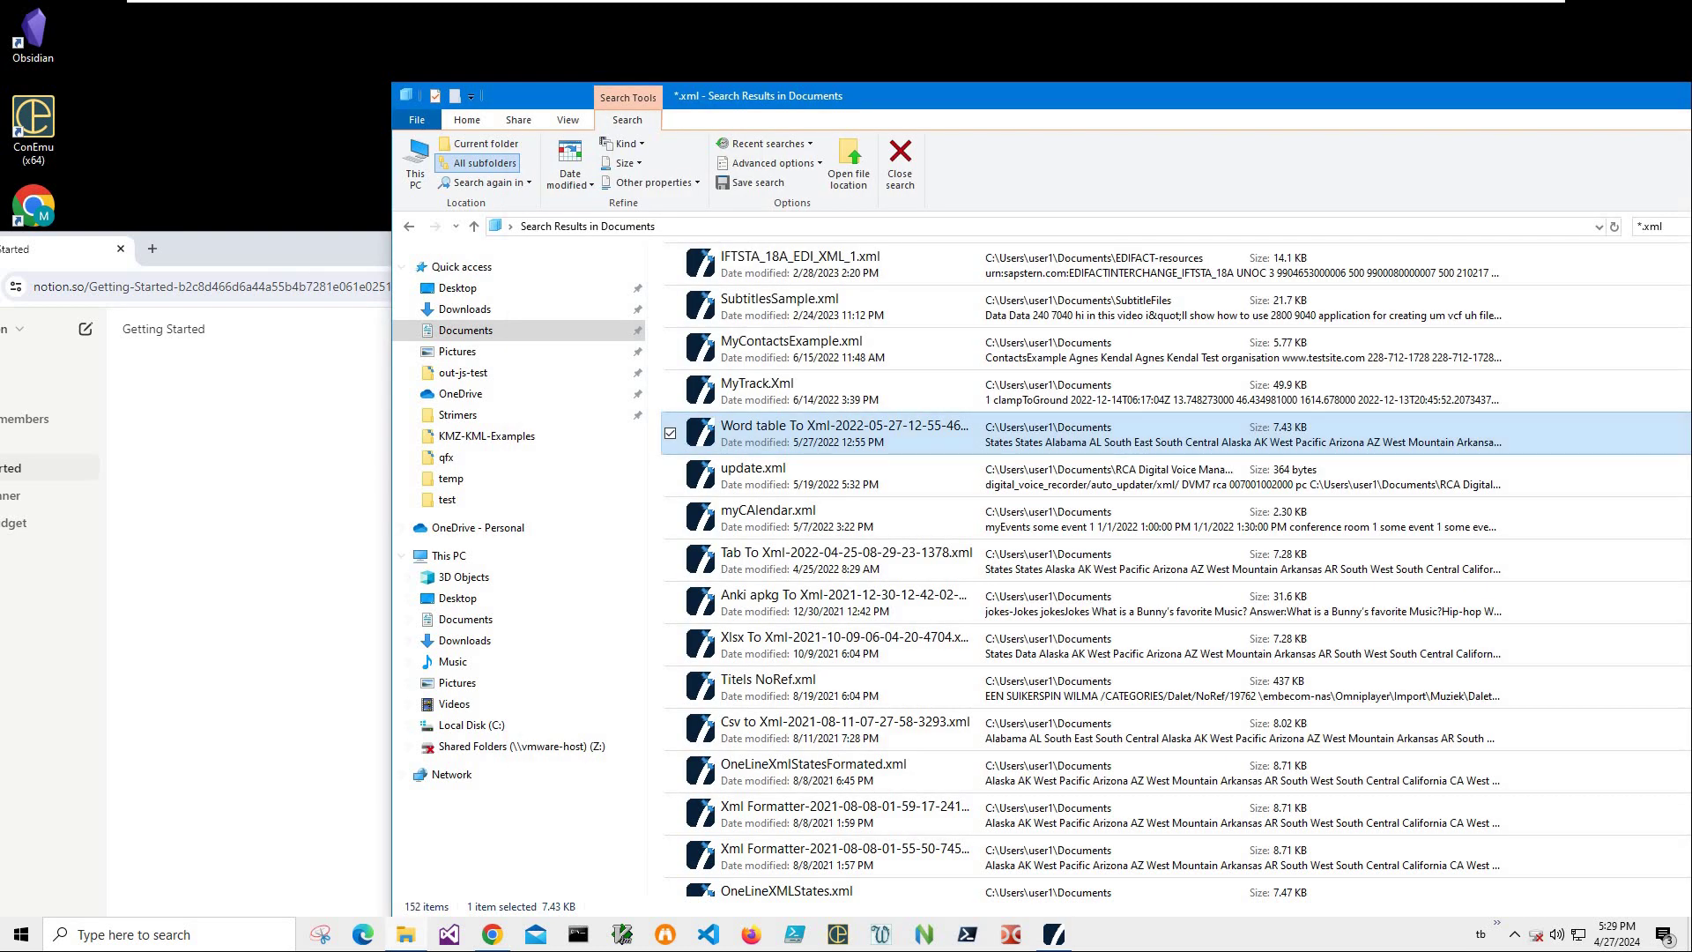
Import the newest Xml Viewer CSV into Notion through the page menu's CSV import.
{"action": "left_click_drag", "start_coordinate": [314, 262], "coordinate": [461, 211]}
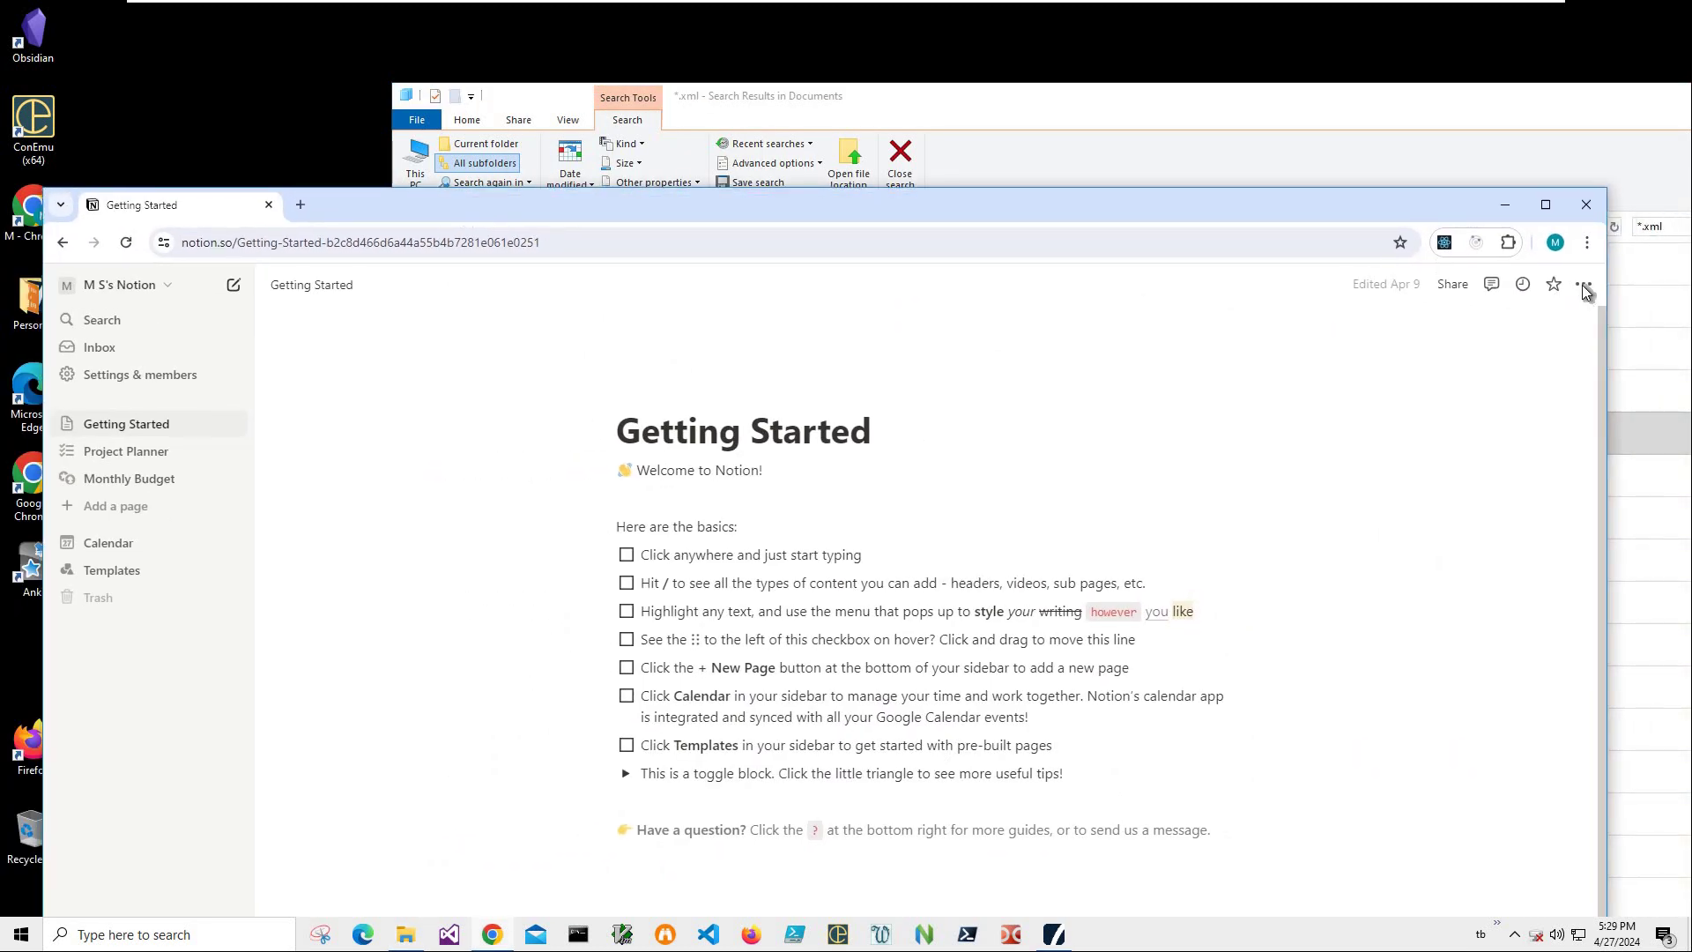
{"action": "left_click", "coordinate": [1584, 284]}
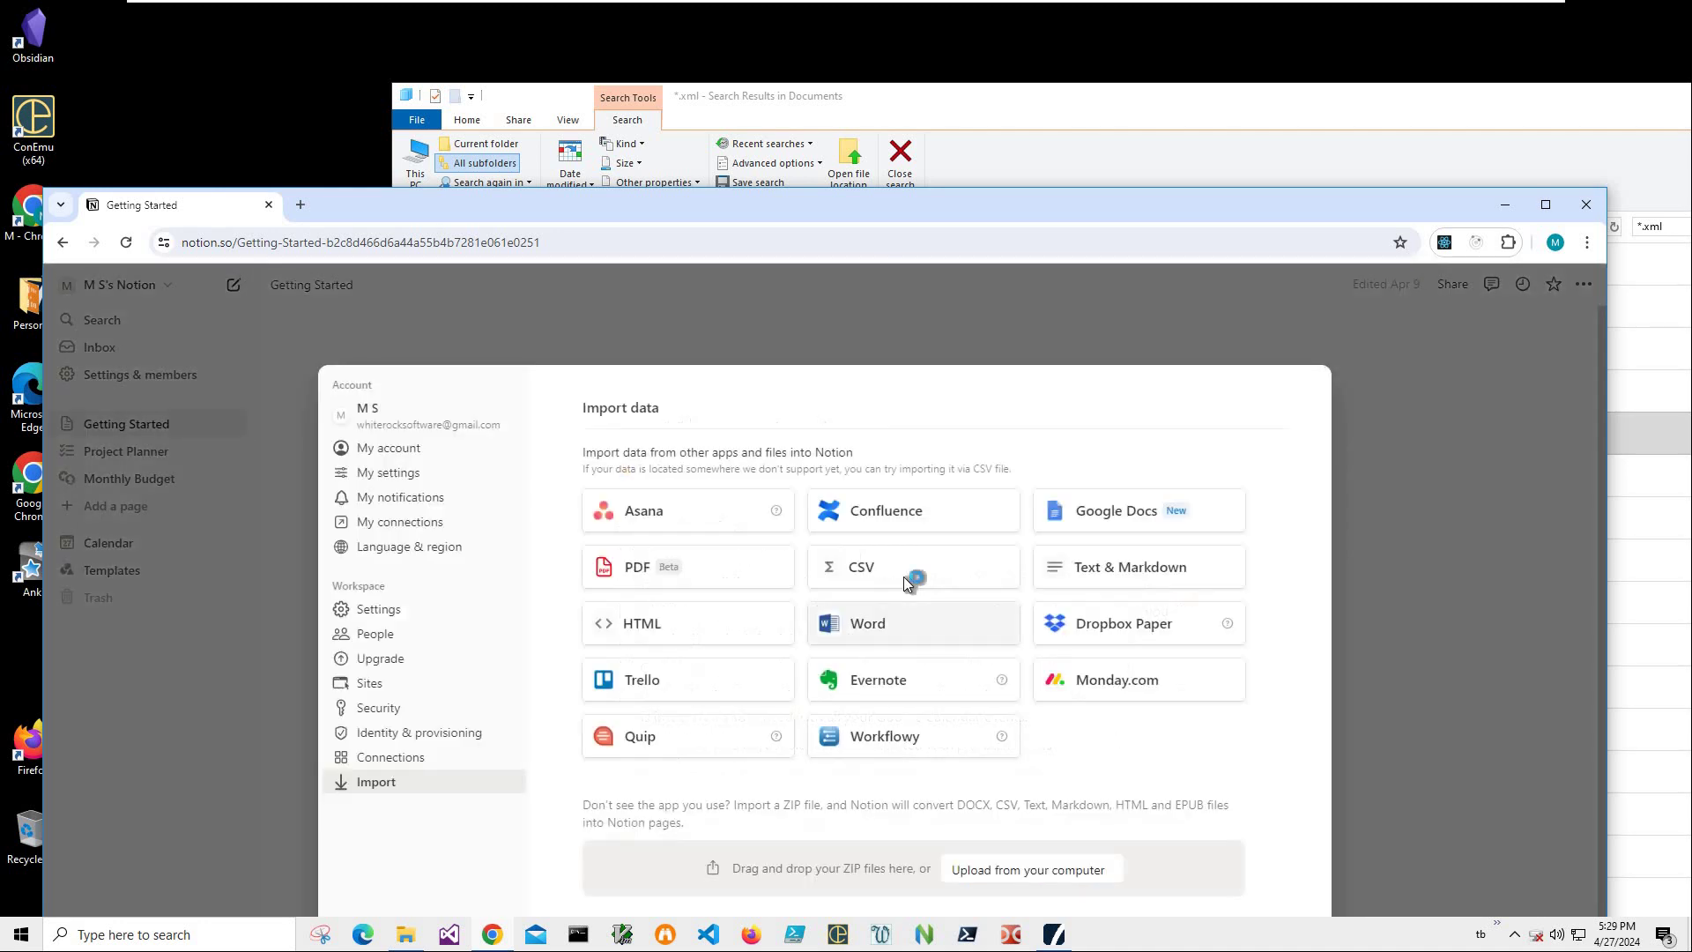
{"action": "left_click", "coordinate": [898, 585]}
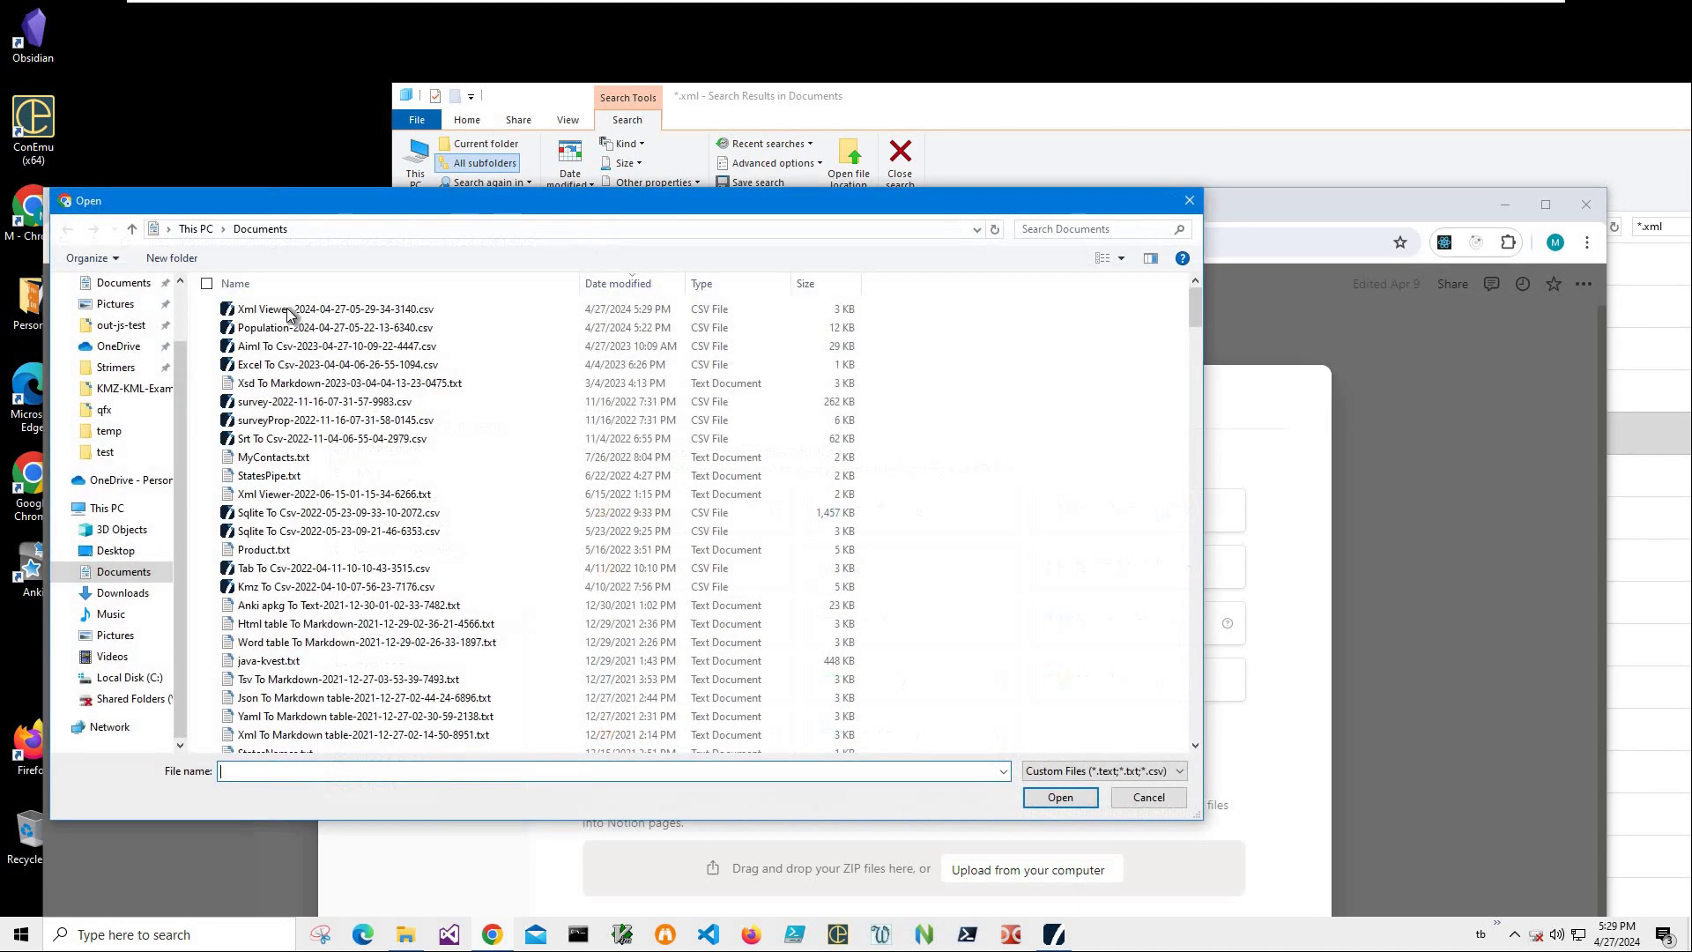
{"action": "double_click", "coordinate": [290, 310]}
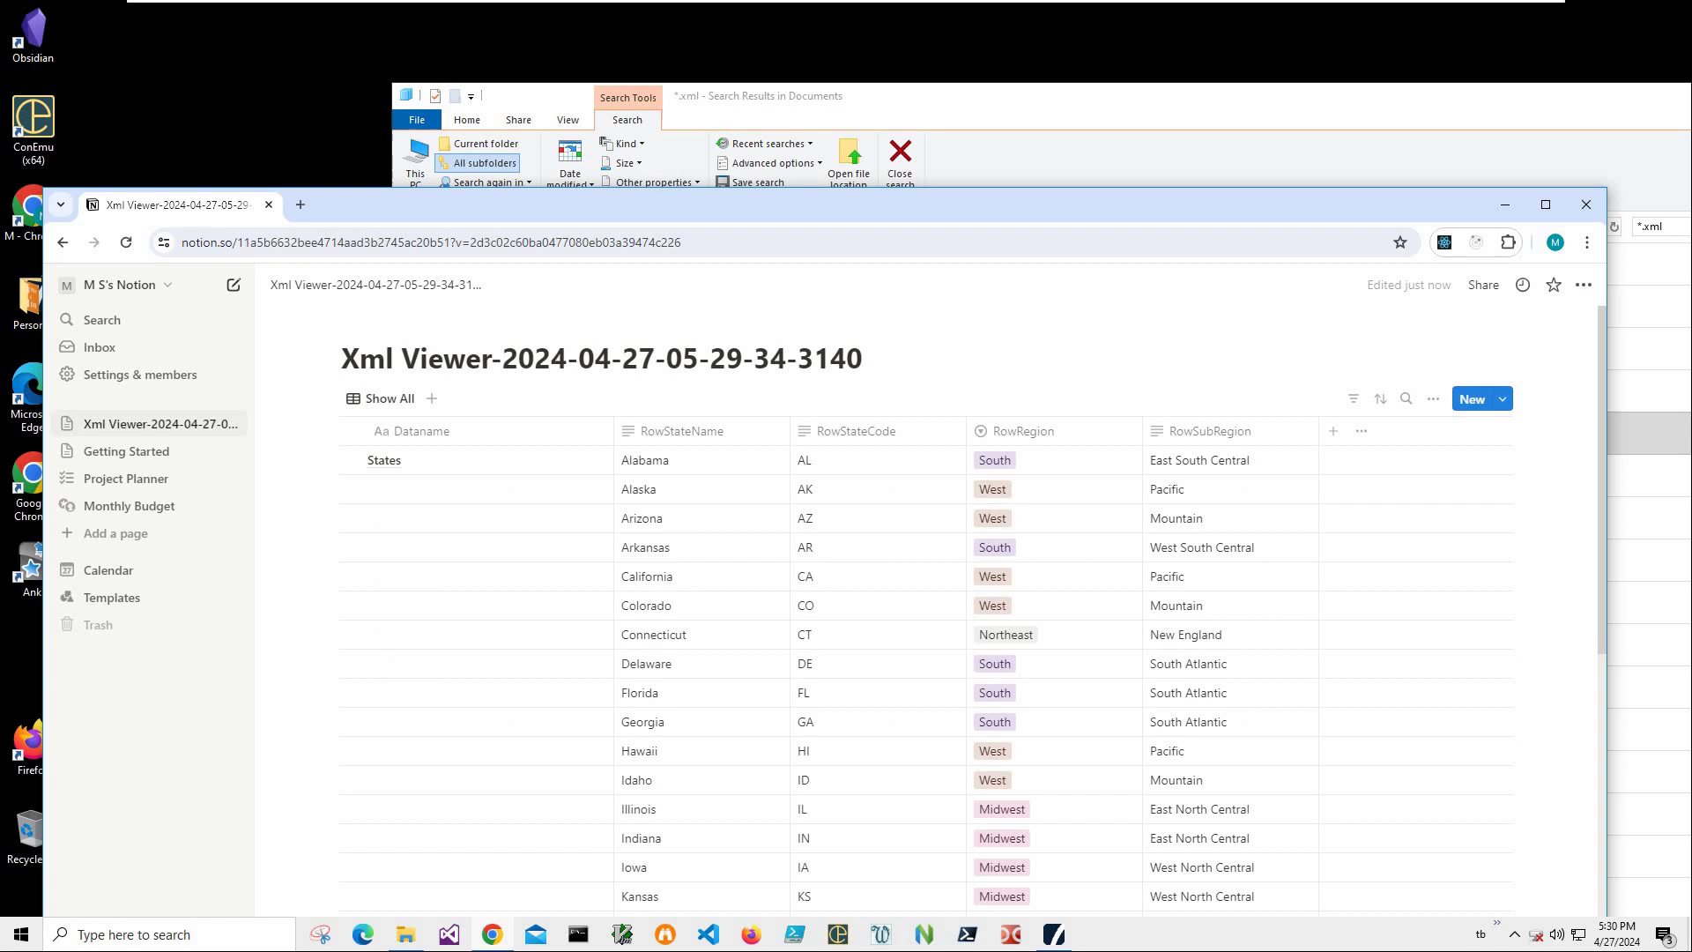
{"action": "left_click_drag", "start_coordinate": [1007, 218], "coordinate": [1007, 64]}
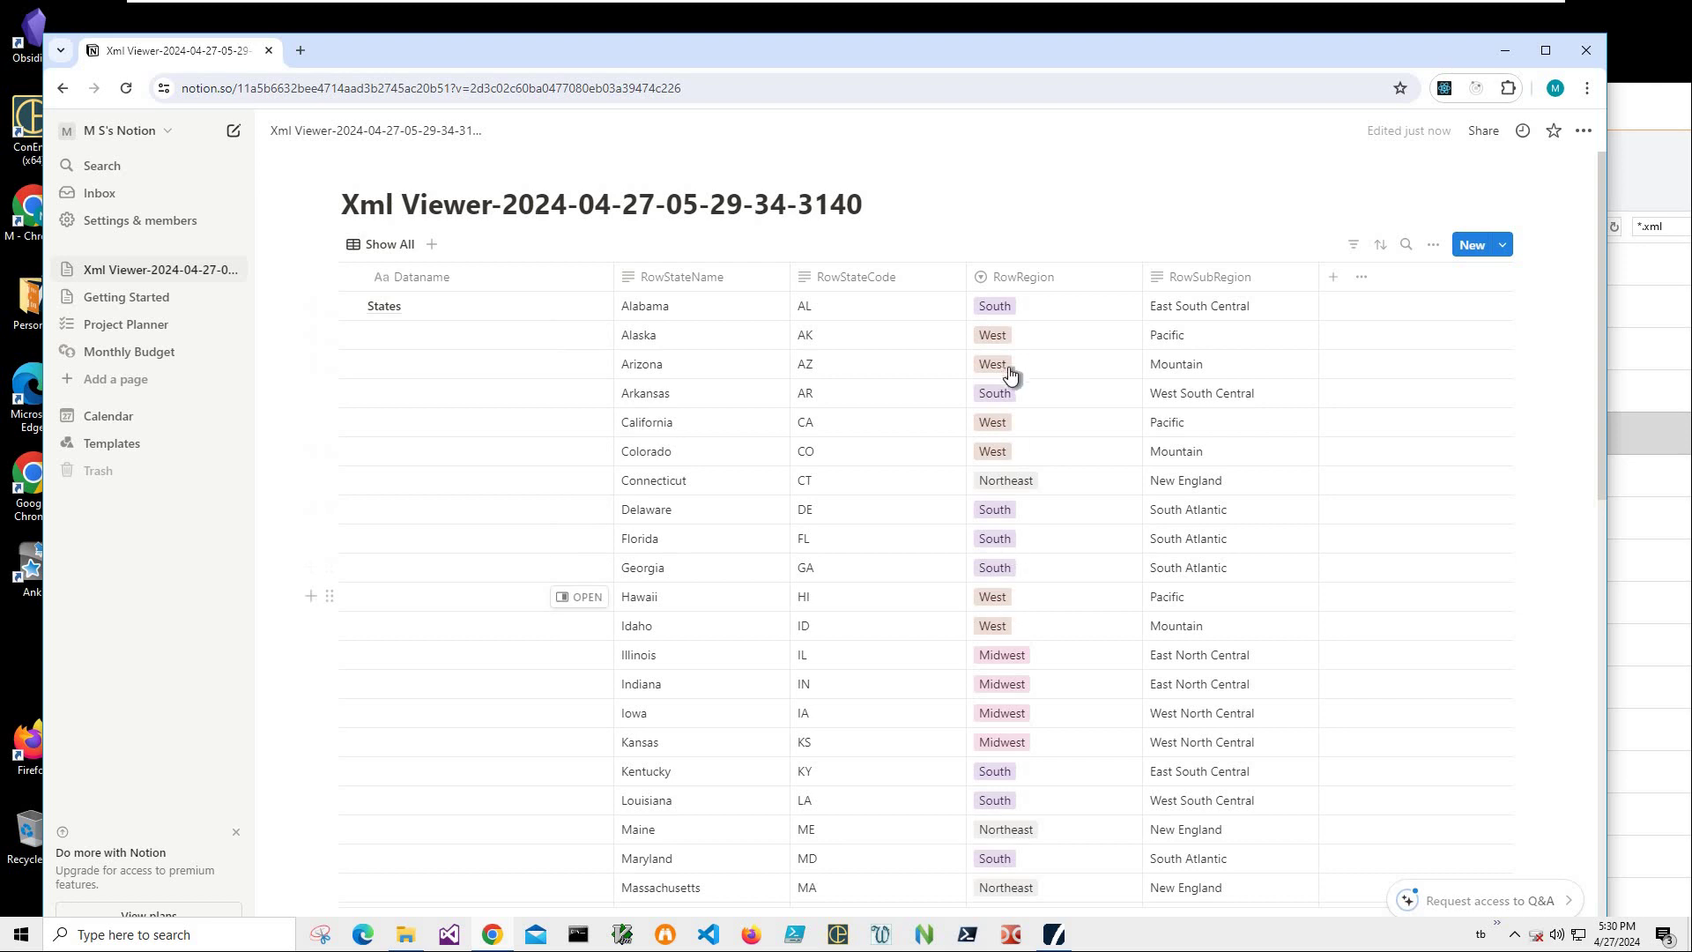
{"action": "left_click", "coordinate": [985, 277]}
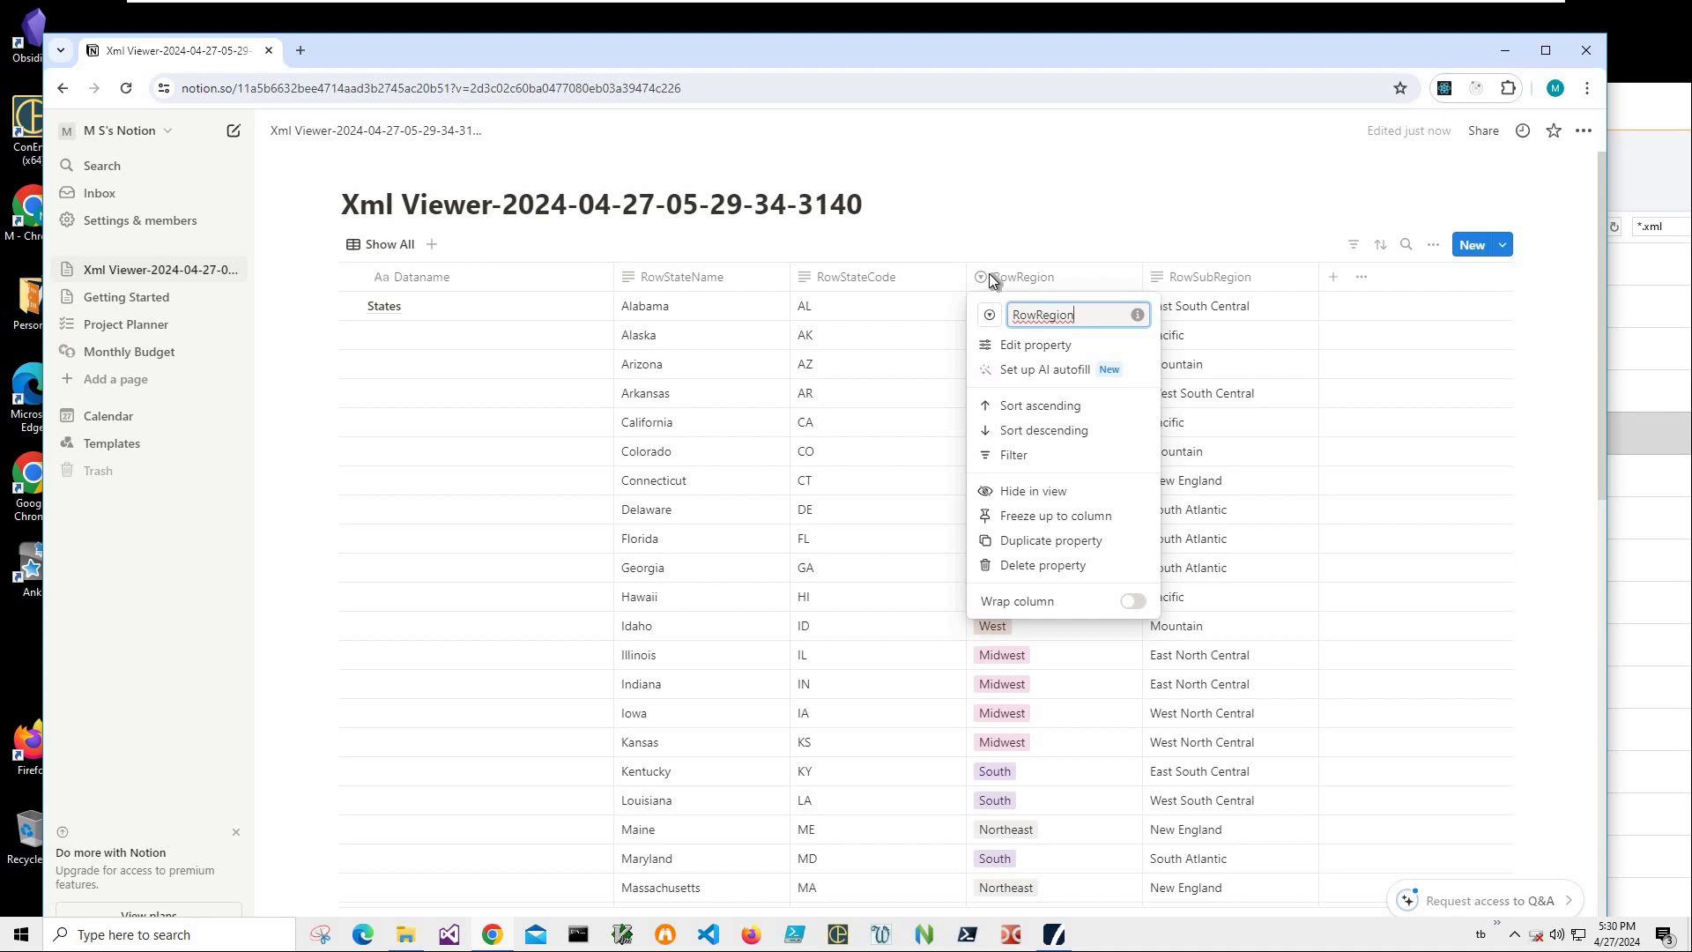
{"action": "key", "text": "Escape"}
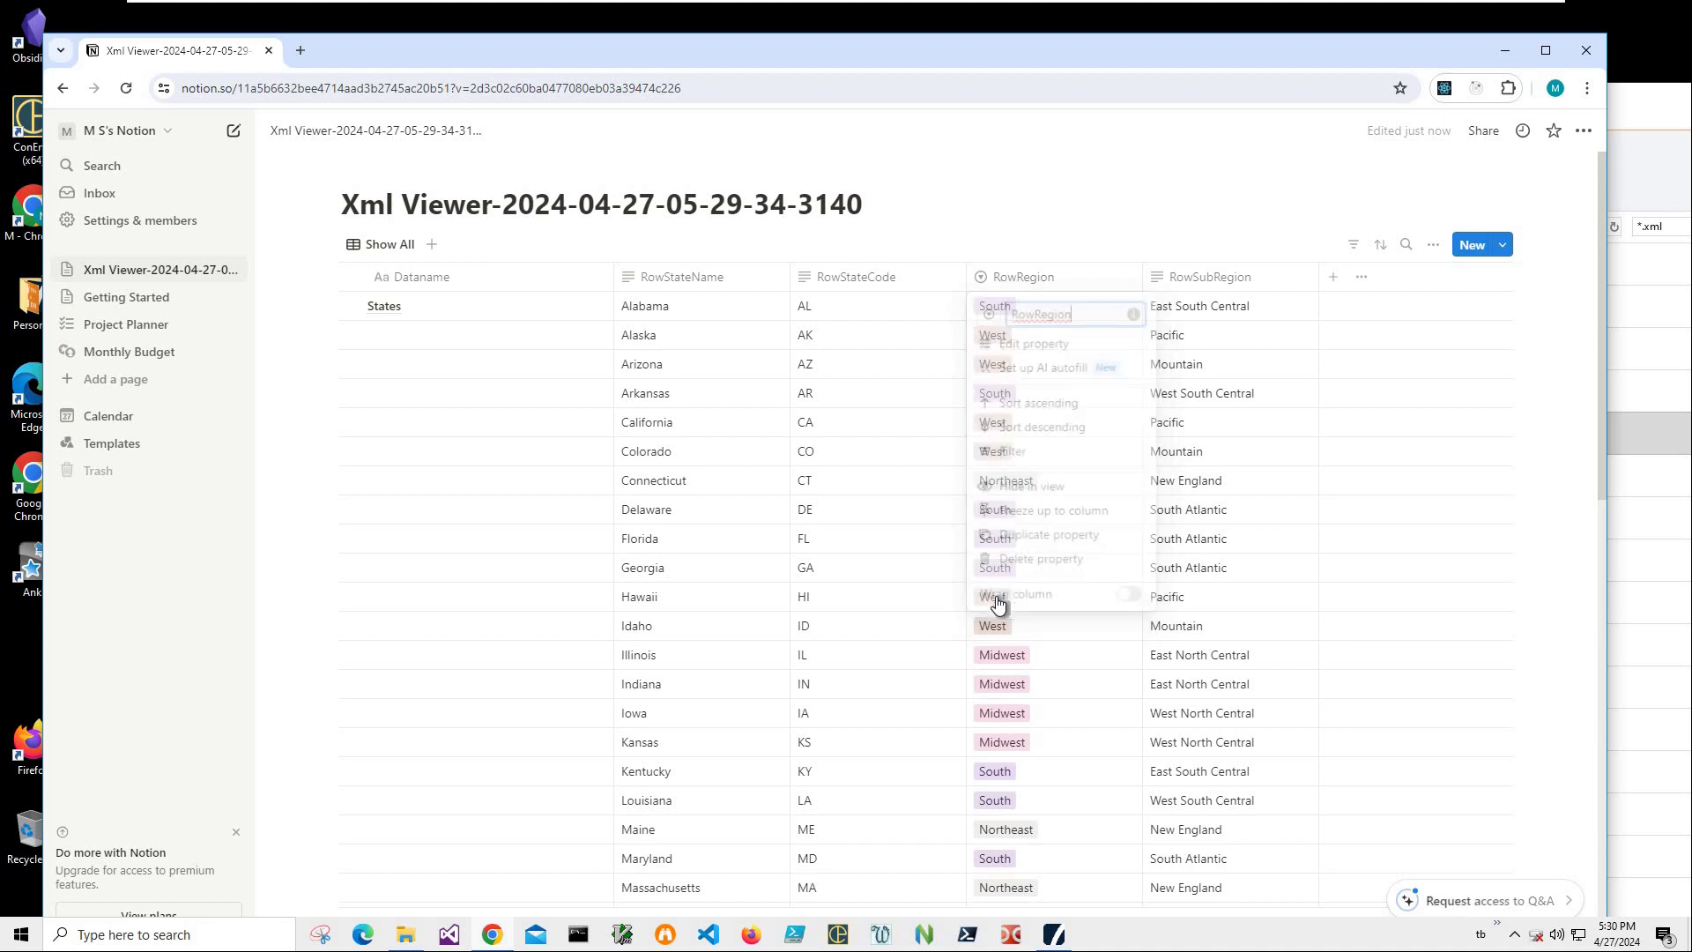
{"action": "left_click", "coordinate": [997, 595]}
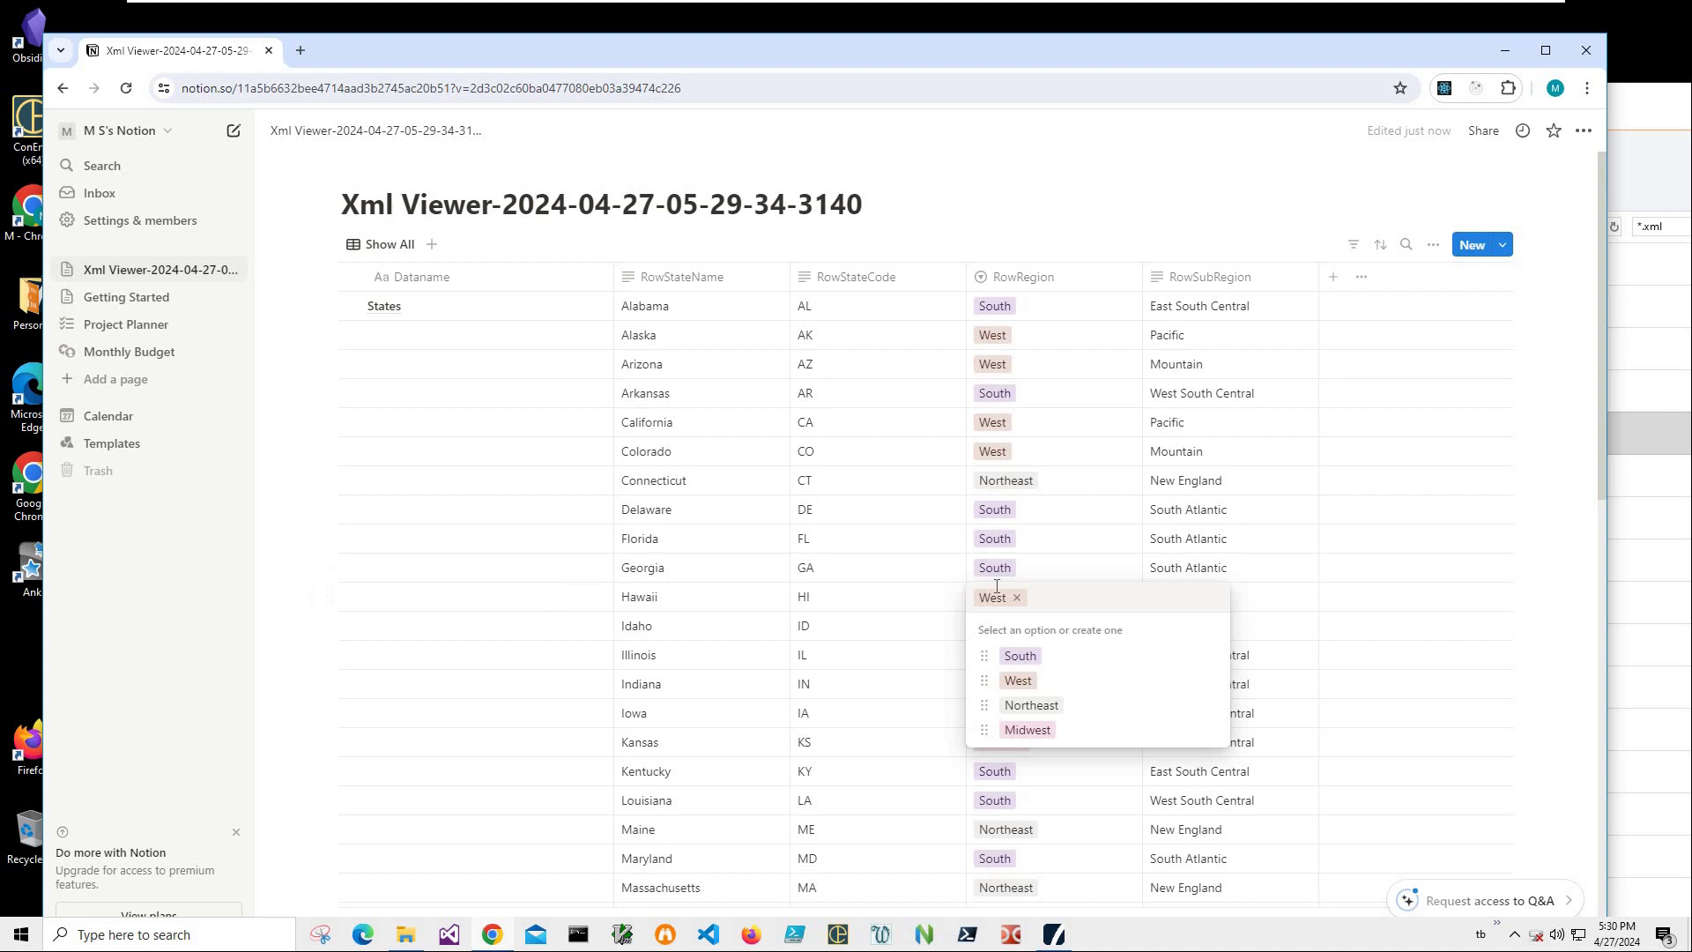
{"action": "left_click", "coordinate": [1315, 462]}
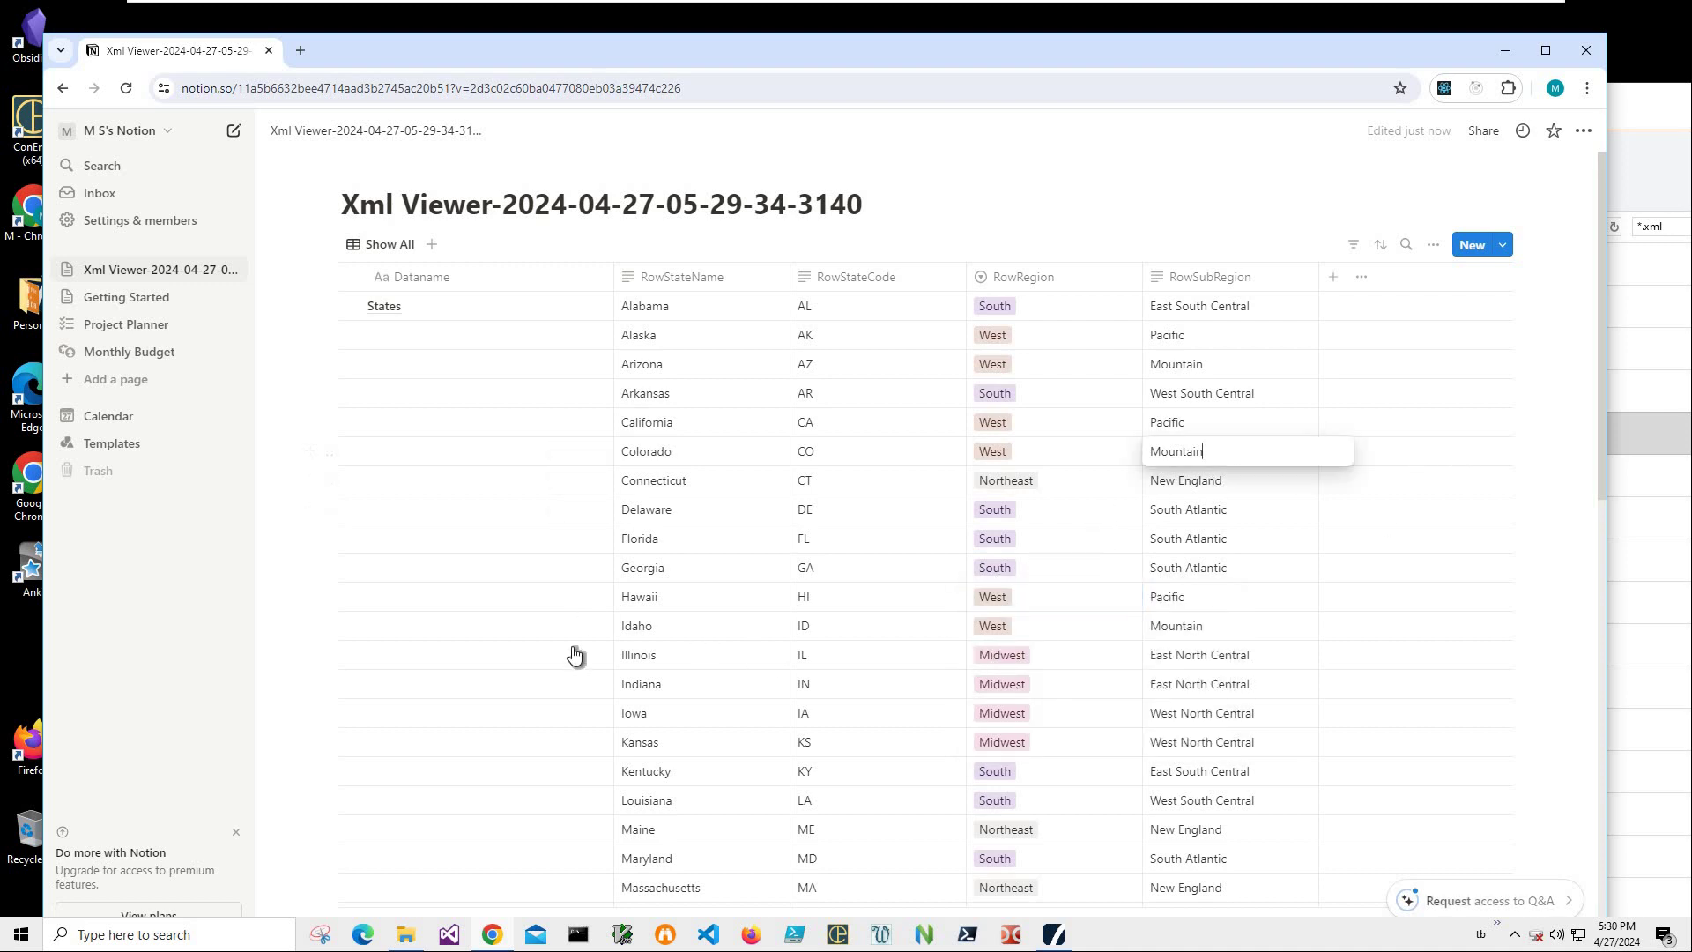
{"action": "scroll", "coordinate": [626, 691], "scroll_direction": "down", "scroll_amount": 10}
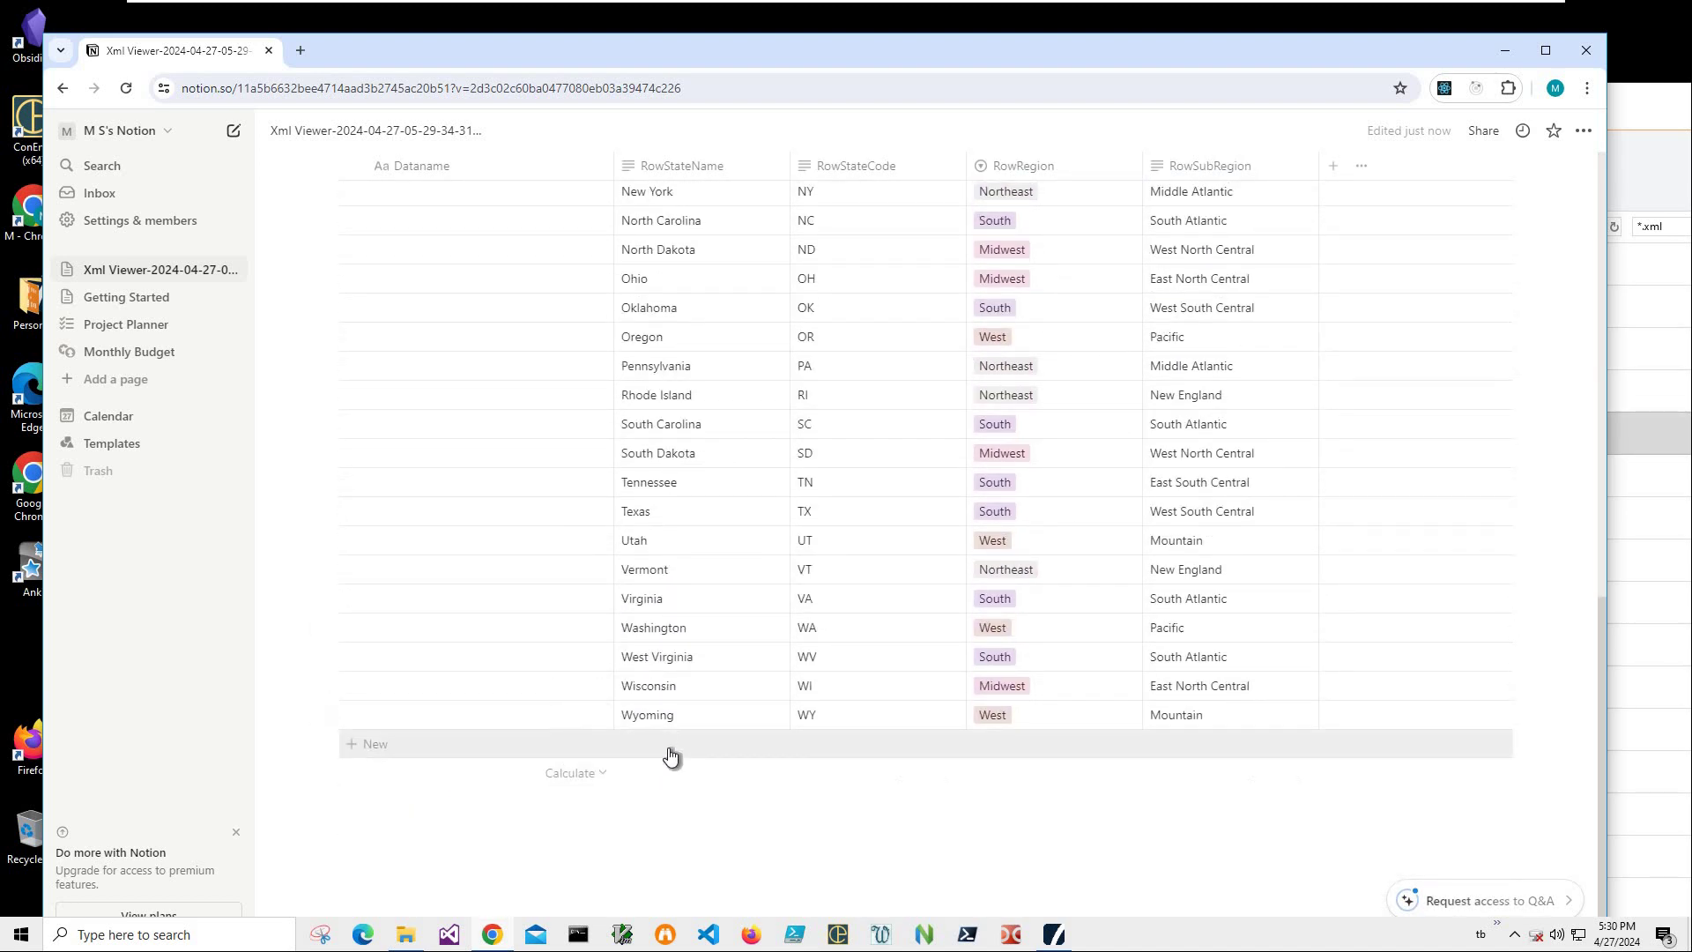
{"action": "scroll", "coordinate": [691, 754], "scroll_direction": "up", "scroll_amount": 12}
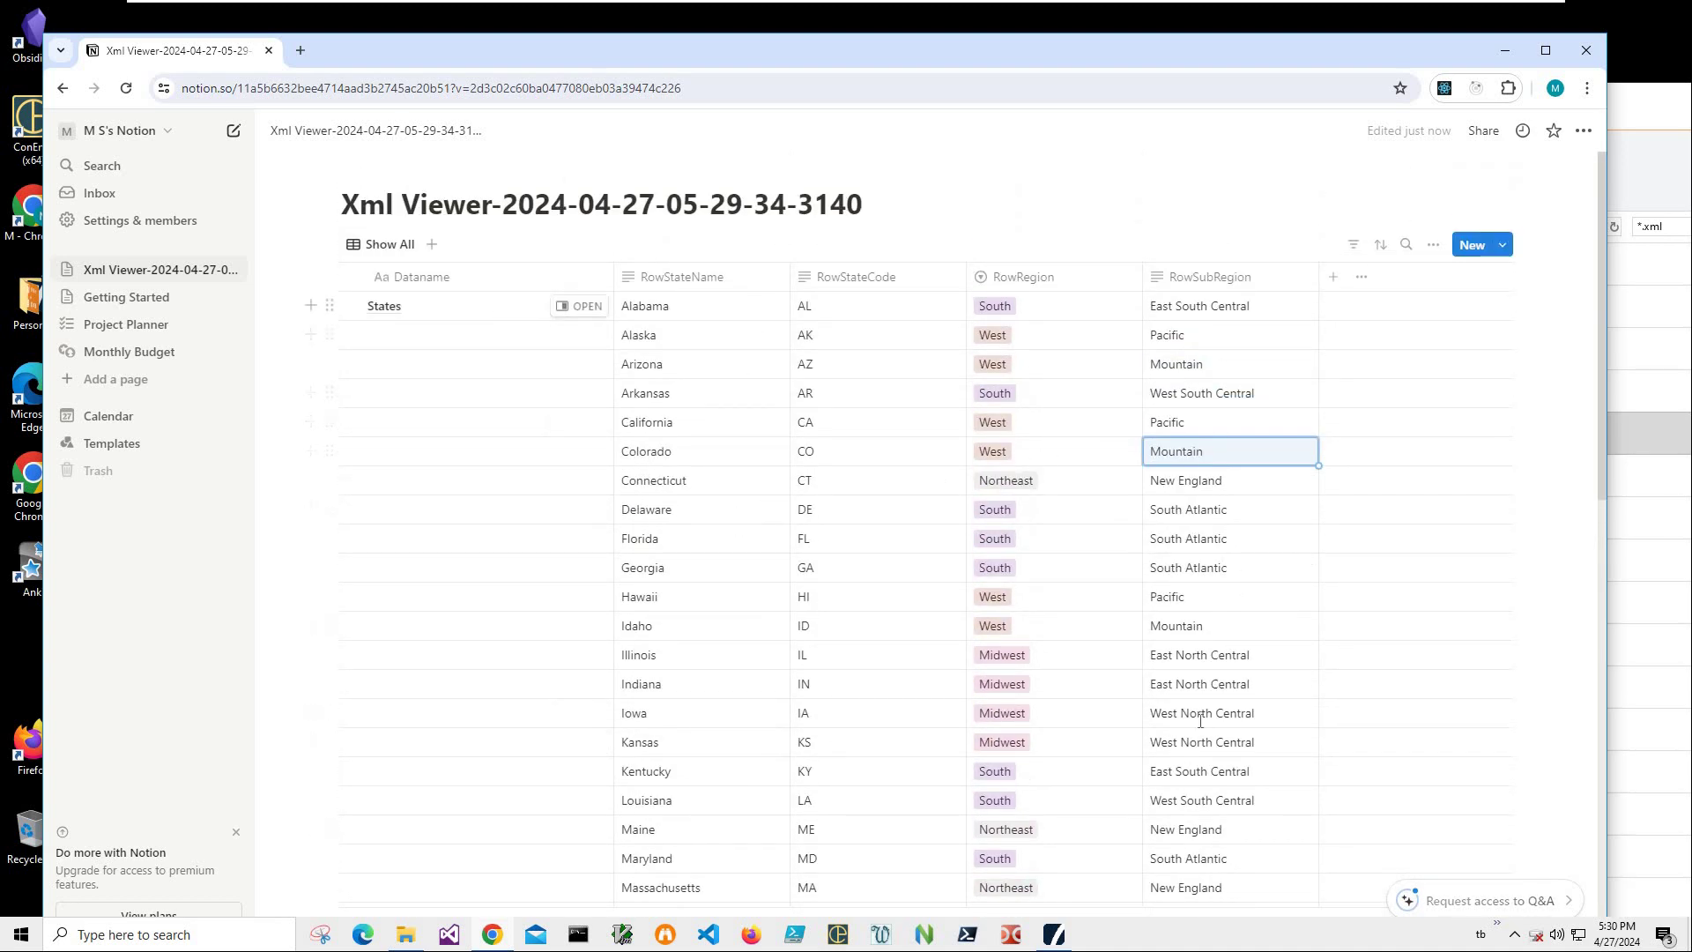
Replace the imported page's title with 'States from xml'.
{"action": "left_click", "coordinate": [710, 203]}
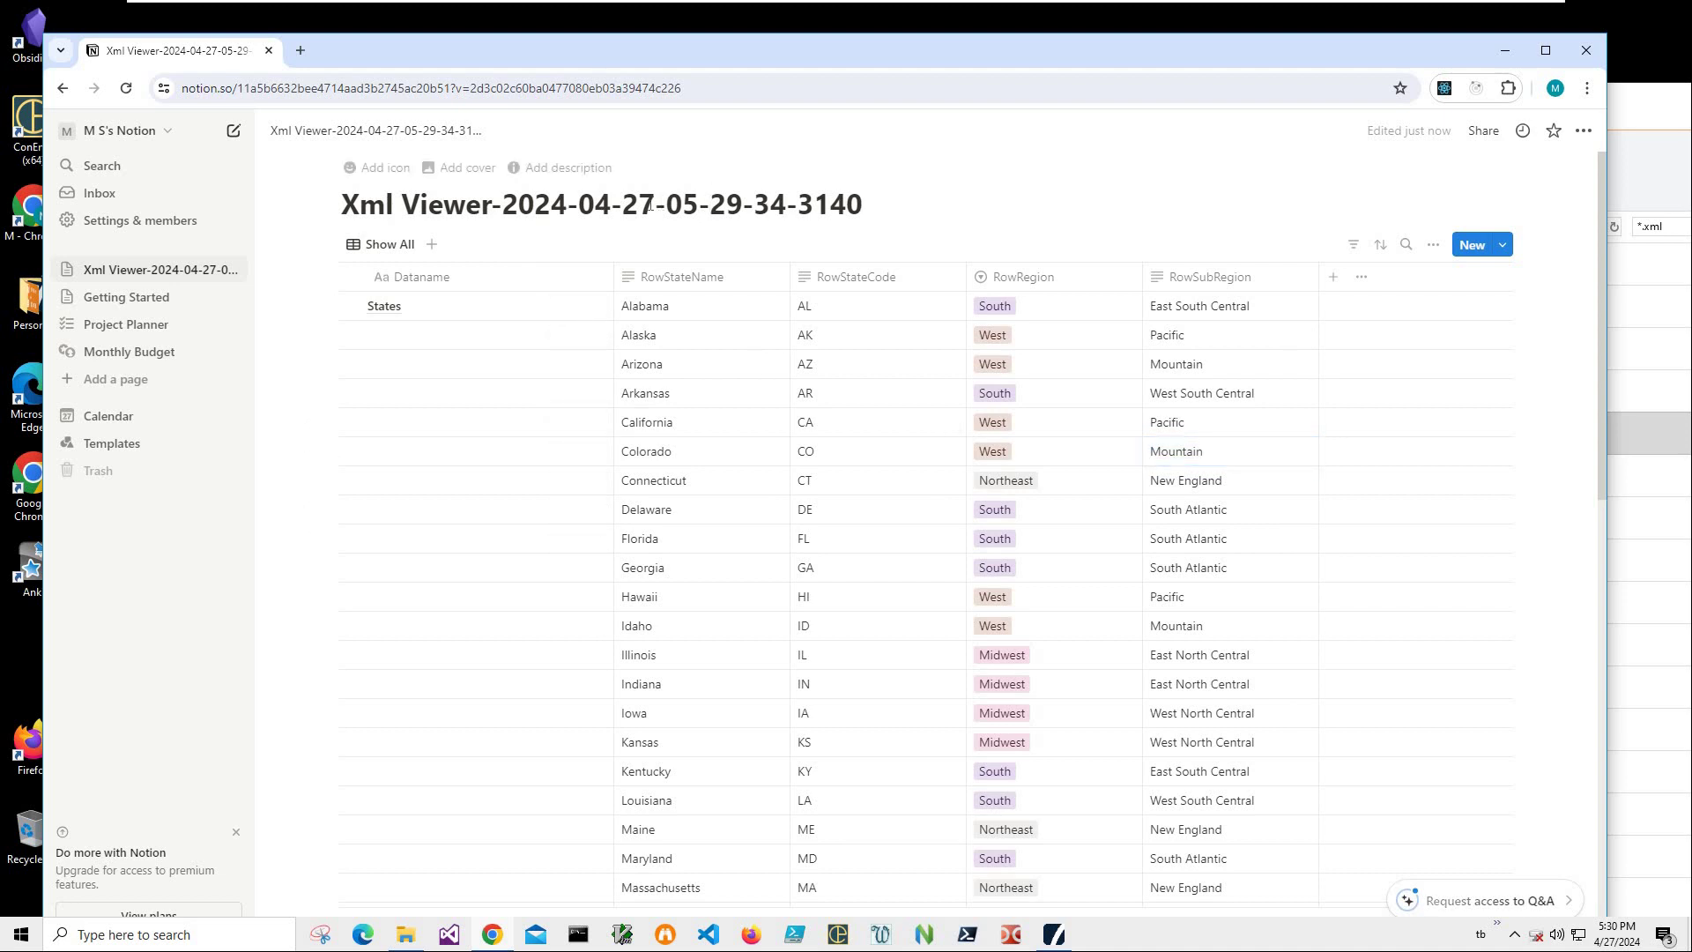
{"action": "key", "text": "ctrl+shift+Left"}
{"action": "key", "text": "ctrl+shift+Left"}
{"action": "key", "text": "ctrl+shift+Left"}
{"action": "key", "text": "ctrl+shift+Left"}
{"action": "key", "text": "ctrl+shift+Left"}
{"action": "key", "text": "ctrl+shift+Left"}
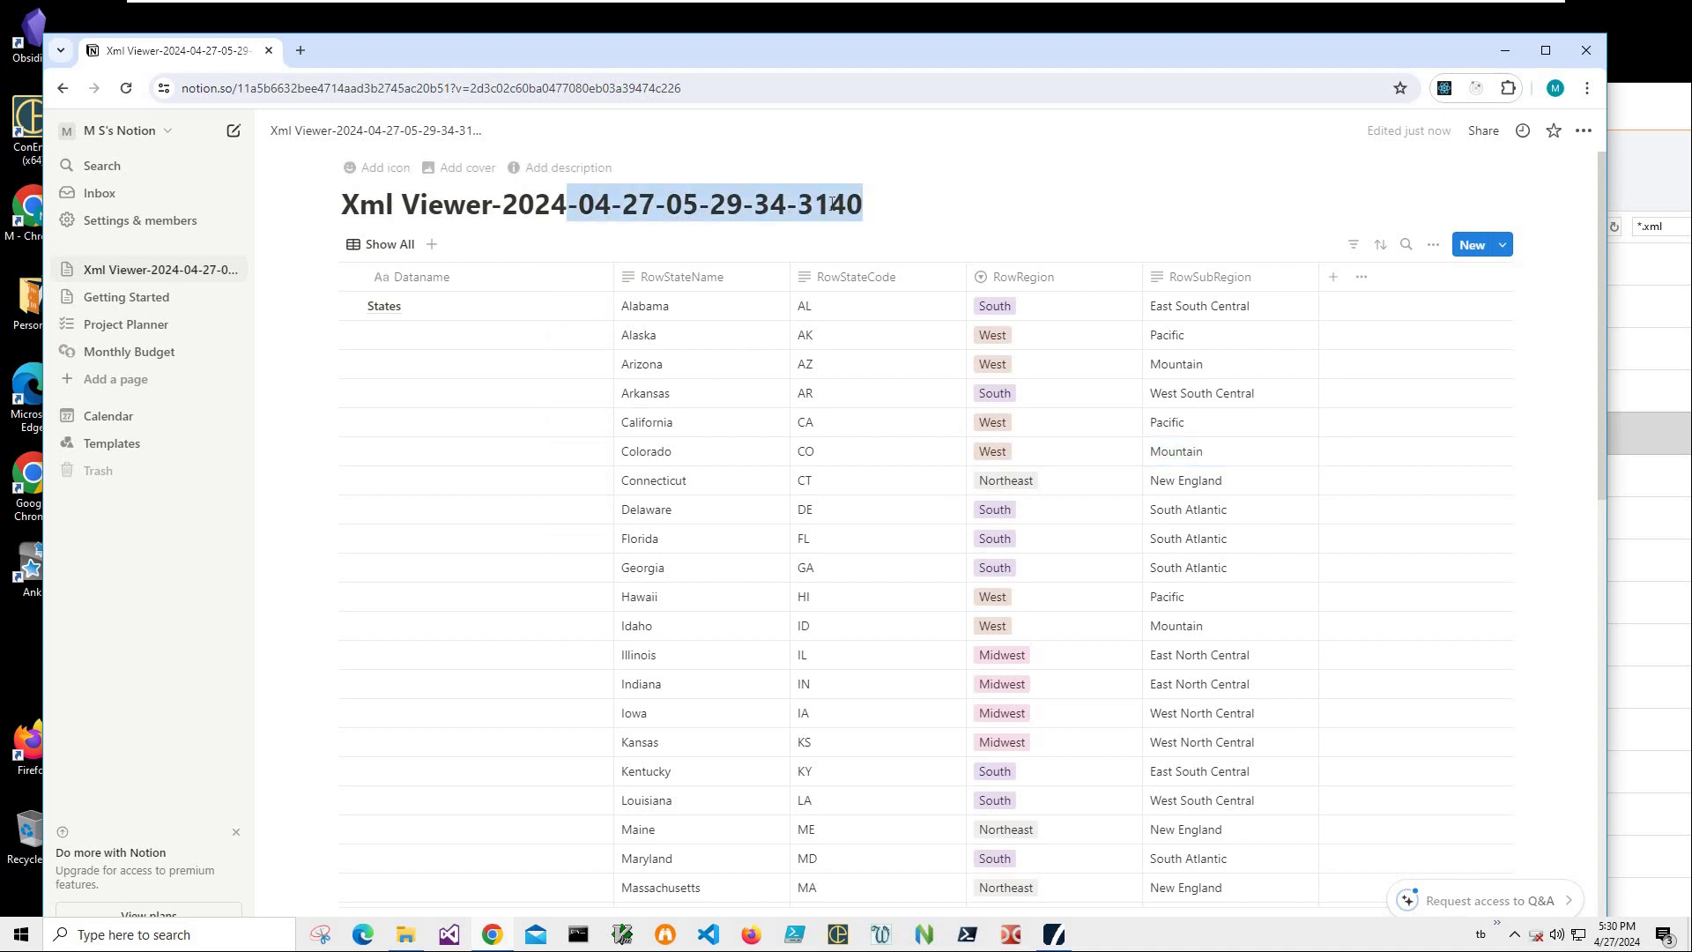
{"action": "key", "text": "ctrl+shift+Left"}
{"action": "key", "text": "ctrl+shift+Left"}
{"action": "key", "text": "ctrl+shift+Left"}
{"action": "type", "text": "State"}
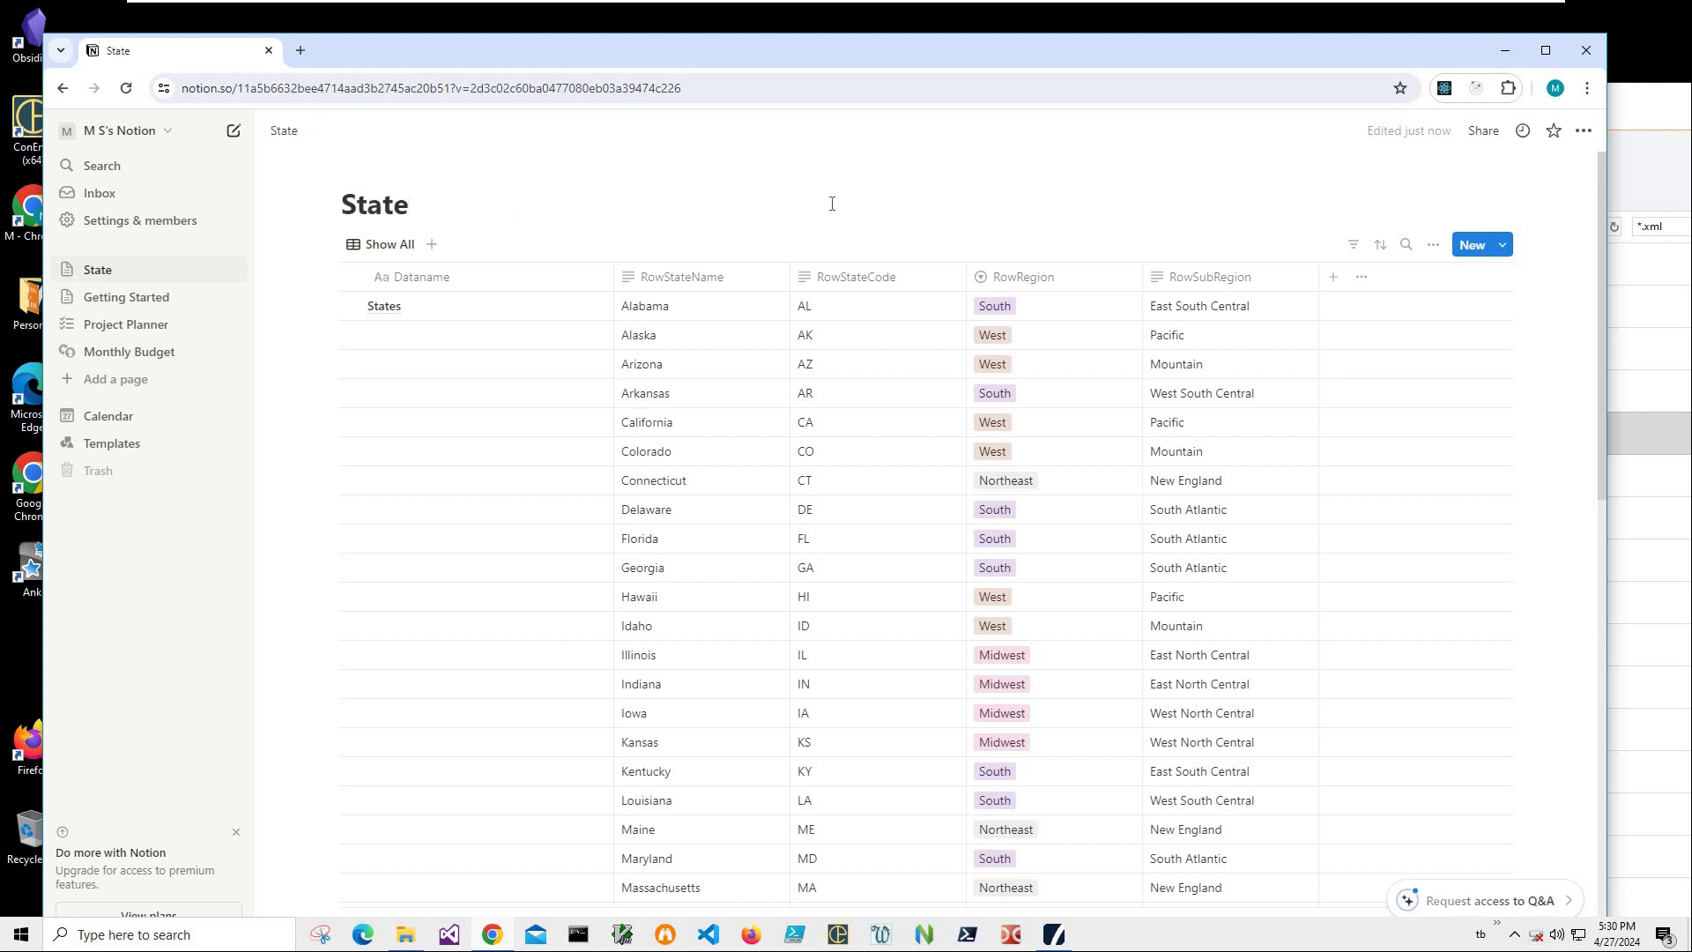
{"action": "type", "text": "s from xml"}
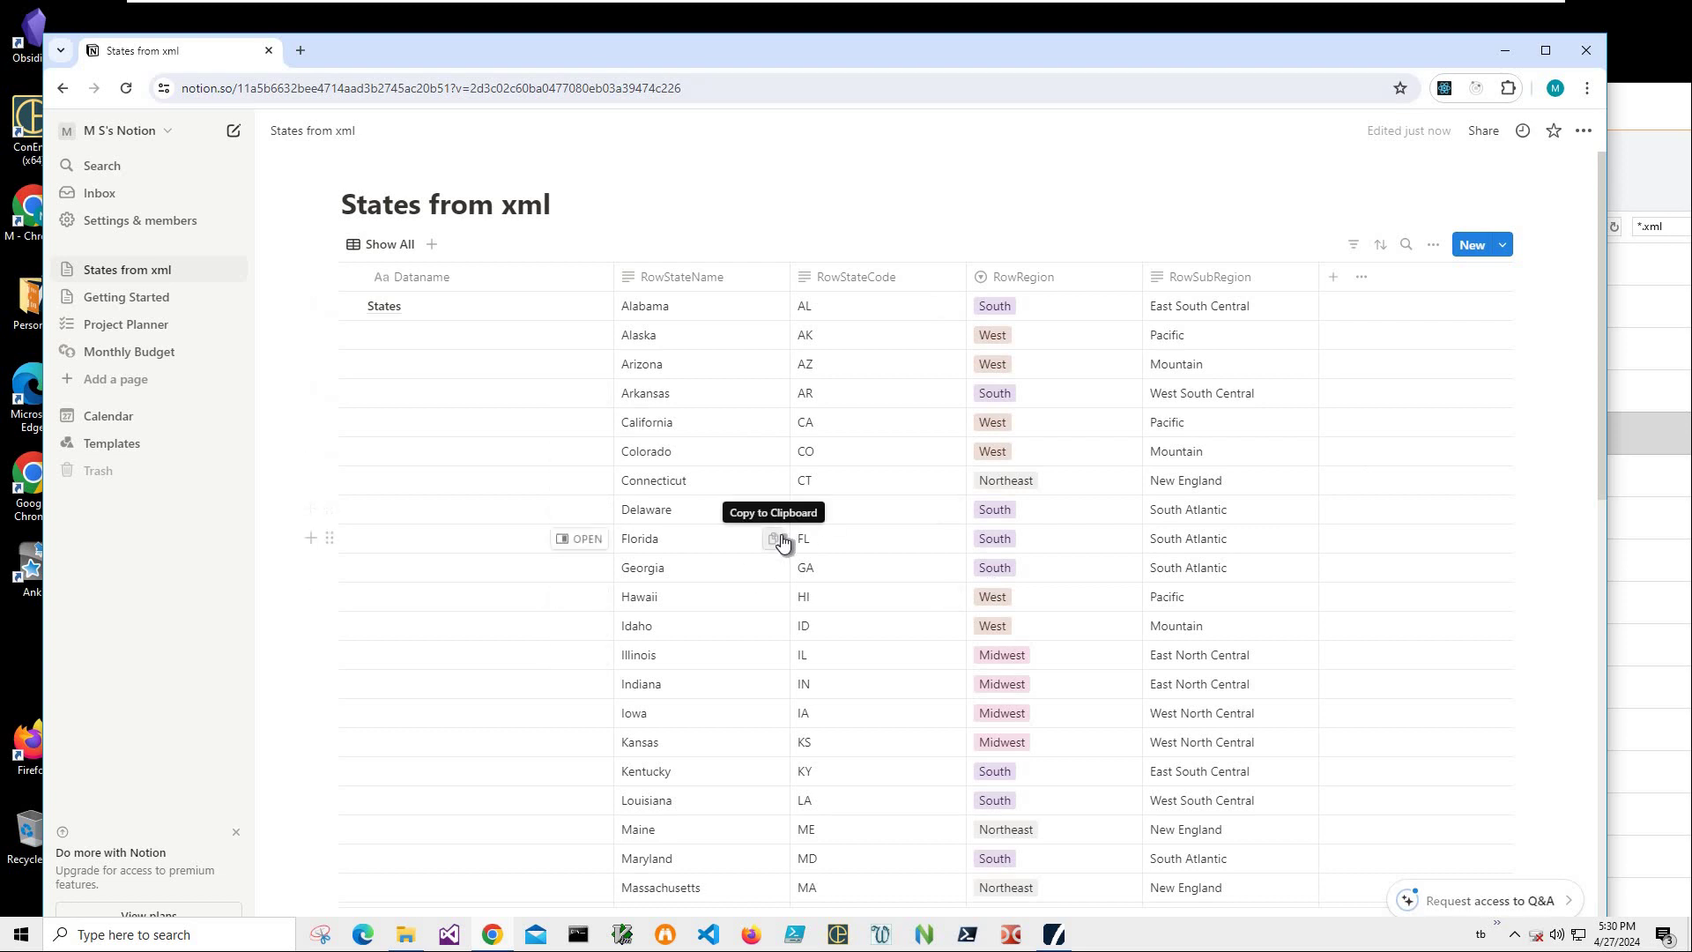
Bring Xml Viewer back to the front from the taskbar.
{"action": "left_click", "coordinate": [1053, 936]}
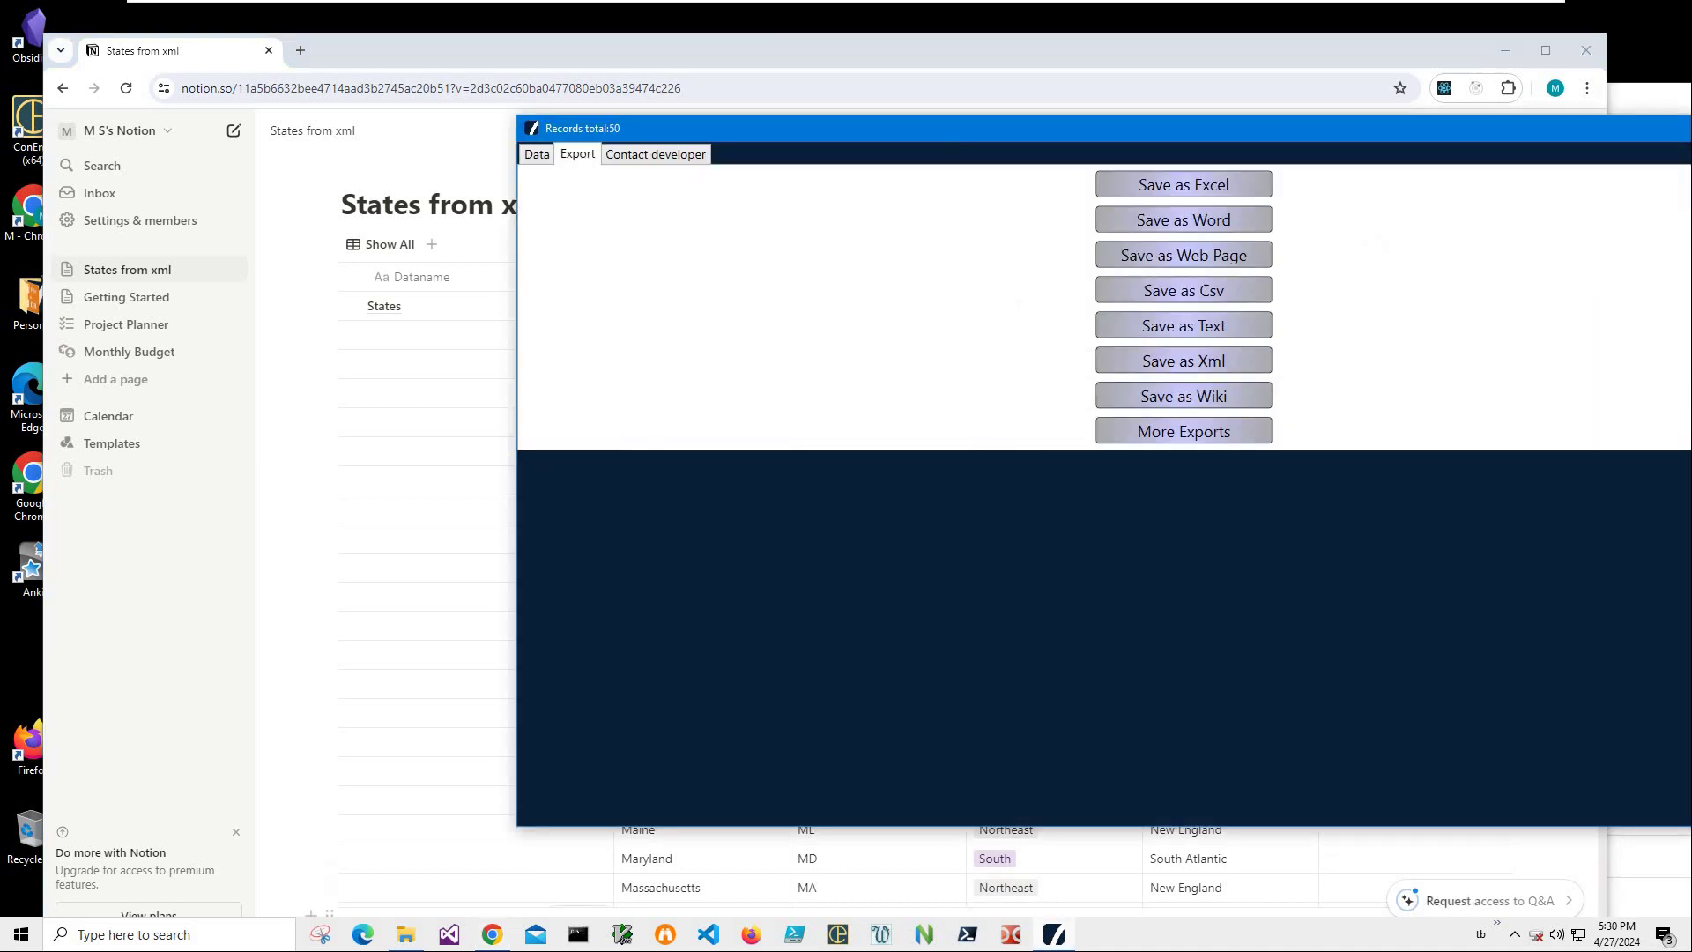